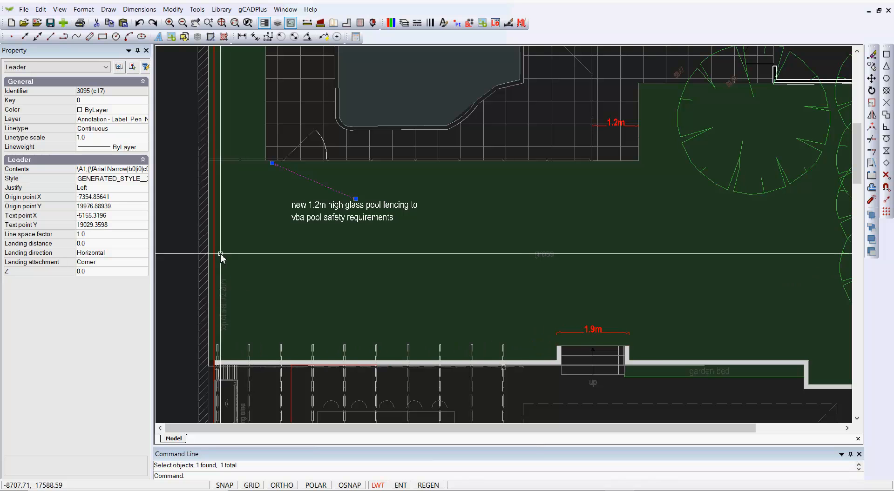
- Examine the text contents and formatting codes of the pool fencing note's leader, leaving them unedited
left_click(141, 171)
left_click(141, 172)
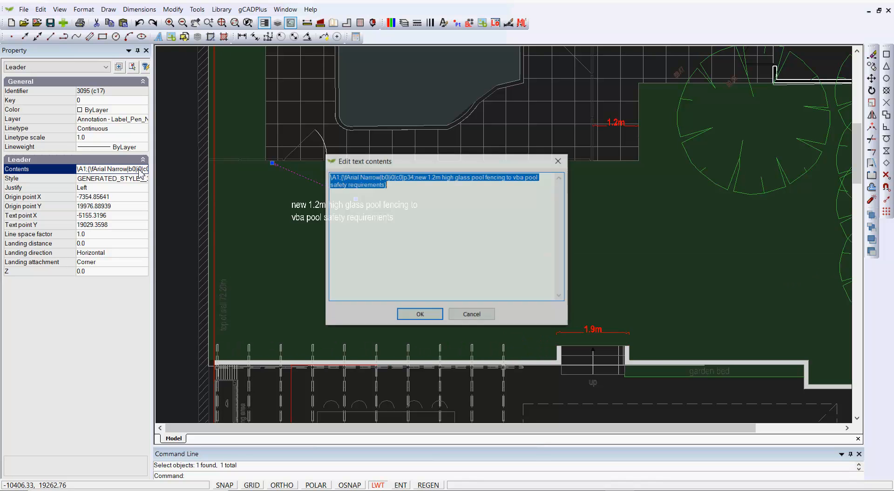
left_click(399, 223)
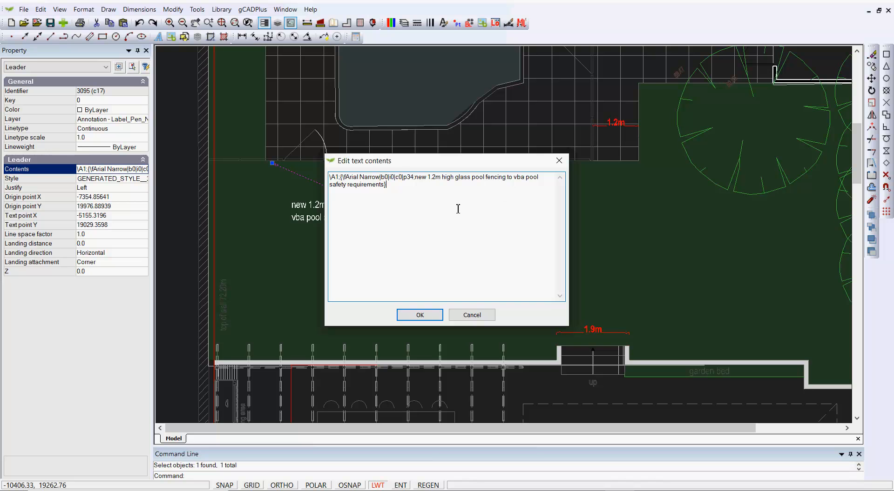
left_click_drag(330, 178, 410, 182)
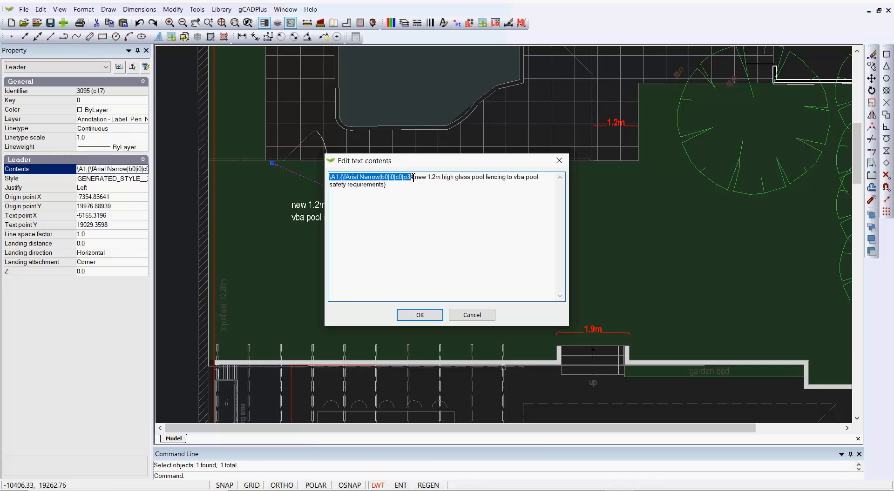
left_click(456, 233)
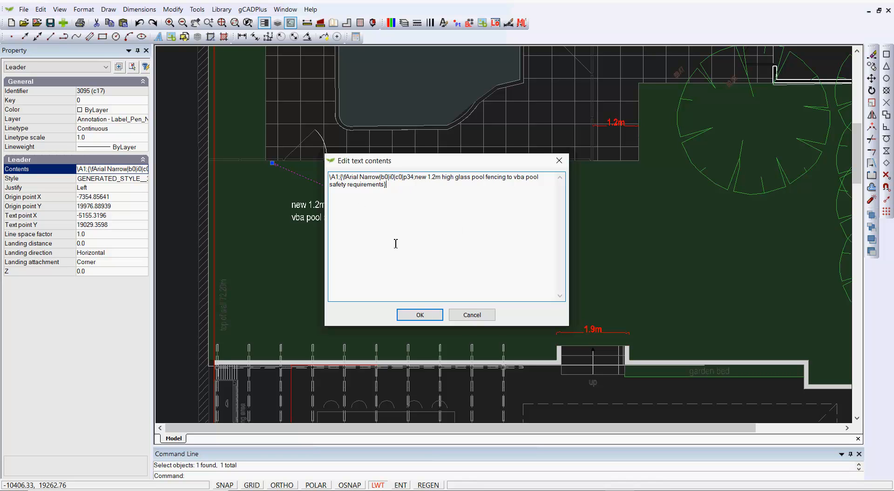
left_click(471, 315)
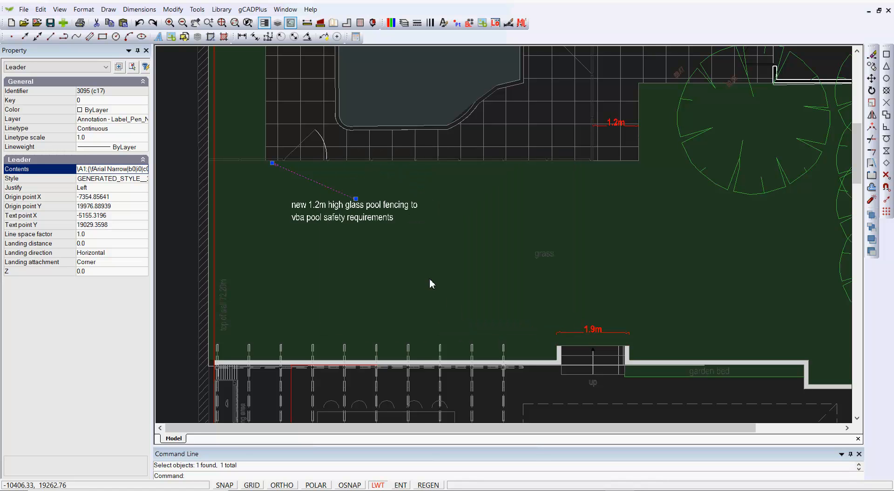
key("Escape")
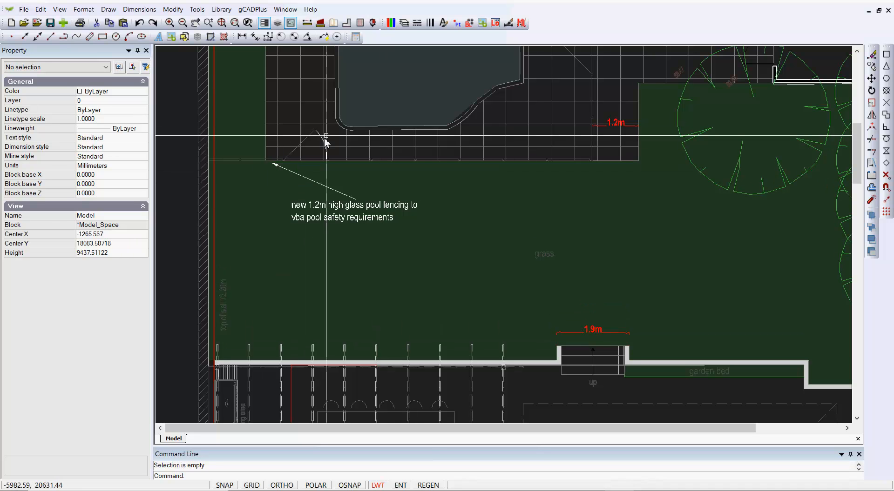
- Review the drawing's full layer list and the properties of layer Annotation - Label_Pen_No__1
left_click(404, 24)
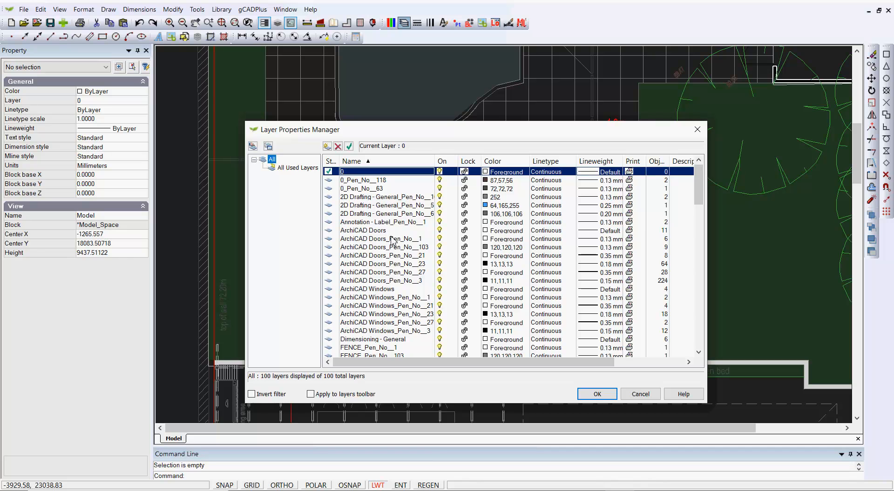
left_click(387, 223)
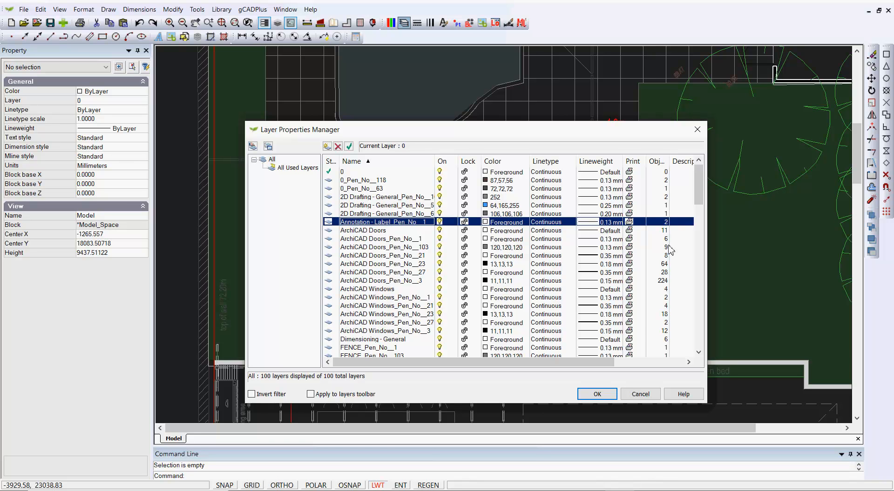
left_click_drag(698, 202, 690, 344)
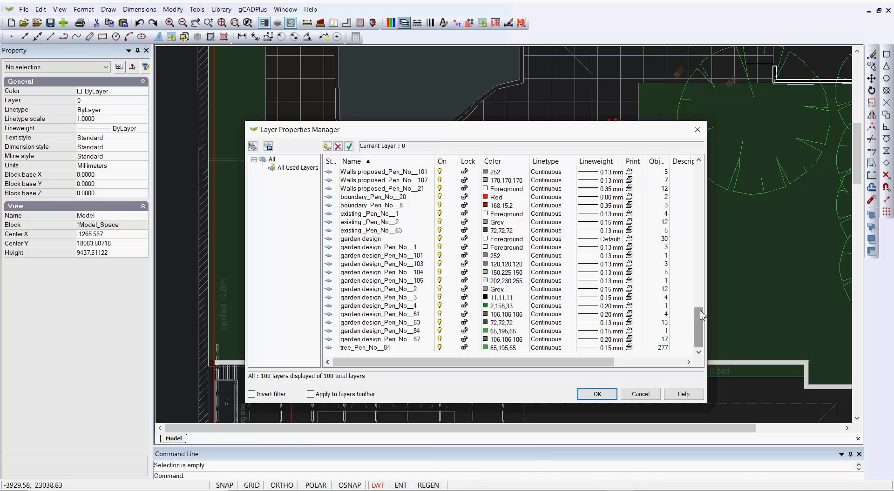
left_click_drag(699, 328, 705, 176)
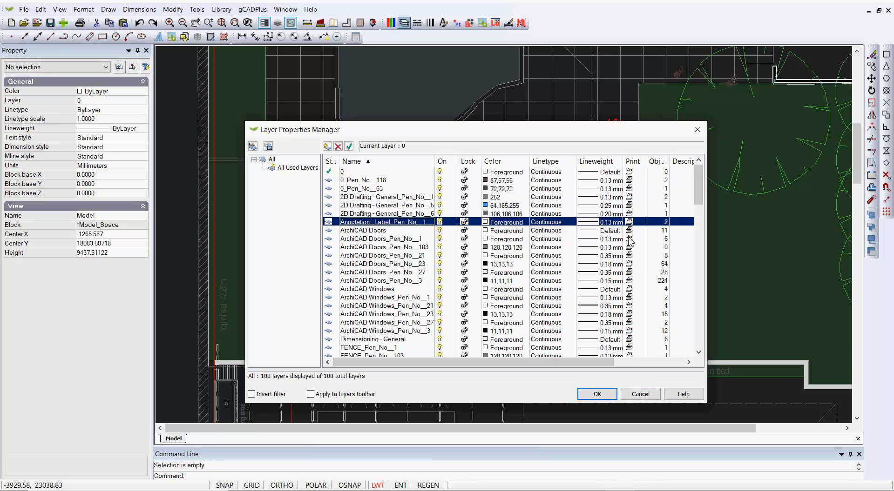
left_click(644, 401)
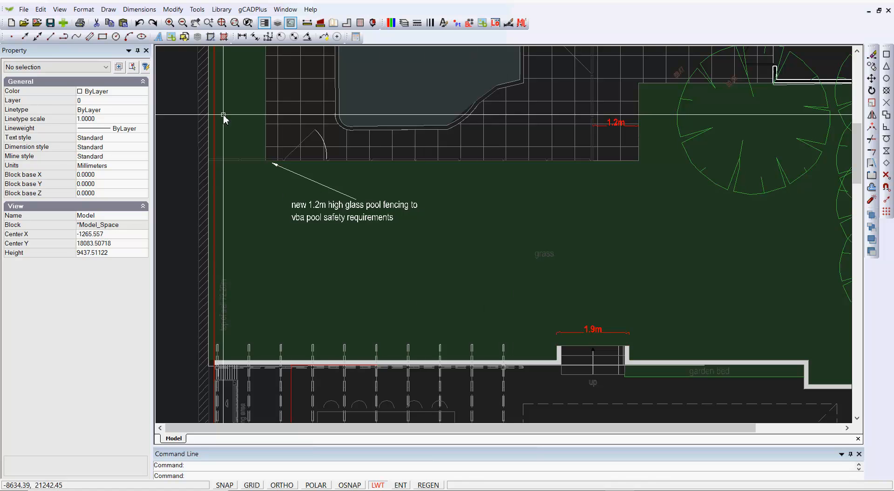
- Change the drawing's background color to white
left_click(59, 10)
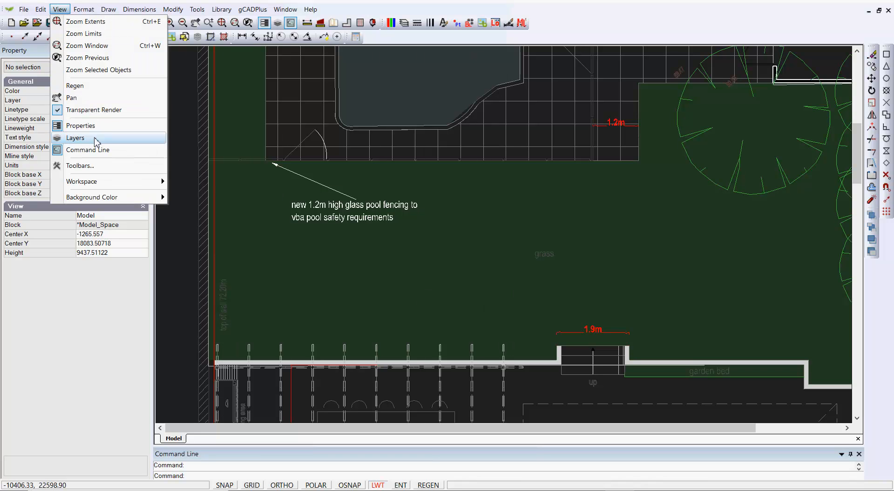
mouse_move(139, 197)
left_click(191, 200)
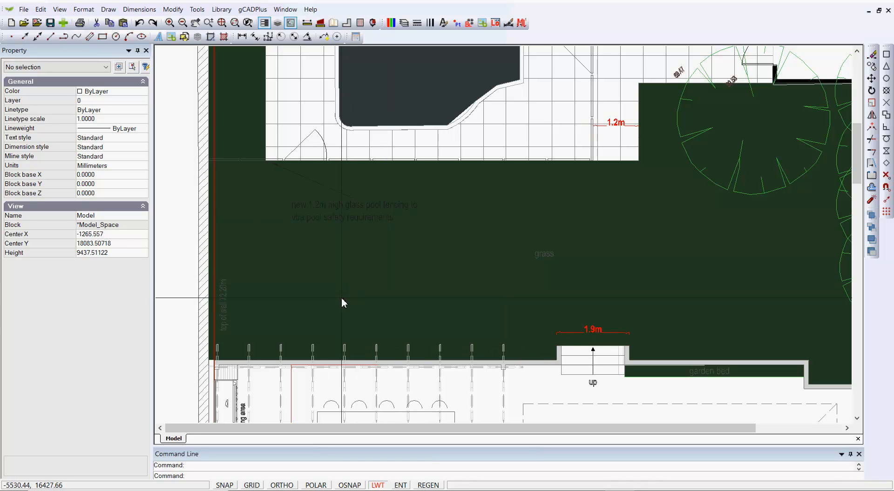
- Inspect the properties of the pool fencing note and its leader, separately and selected together
left_click(357, 205)
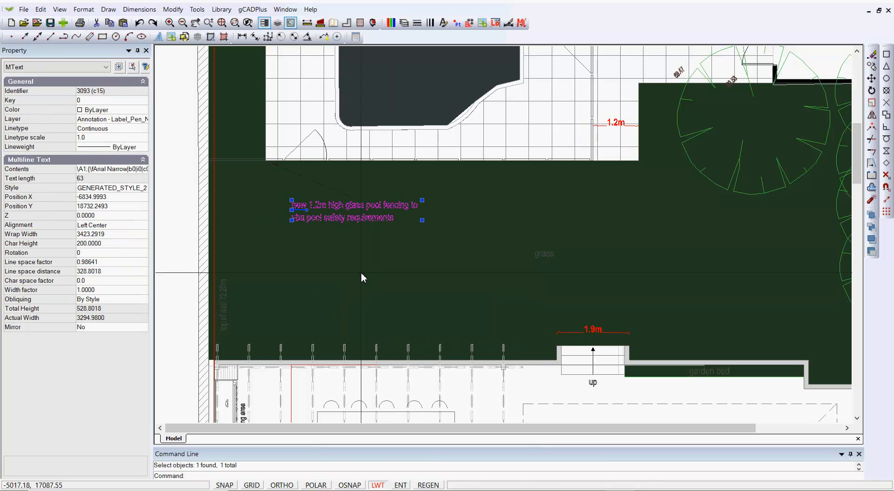
key("Escape")
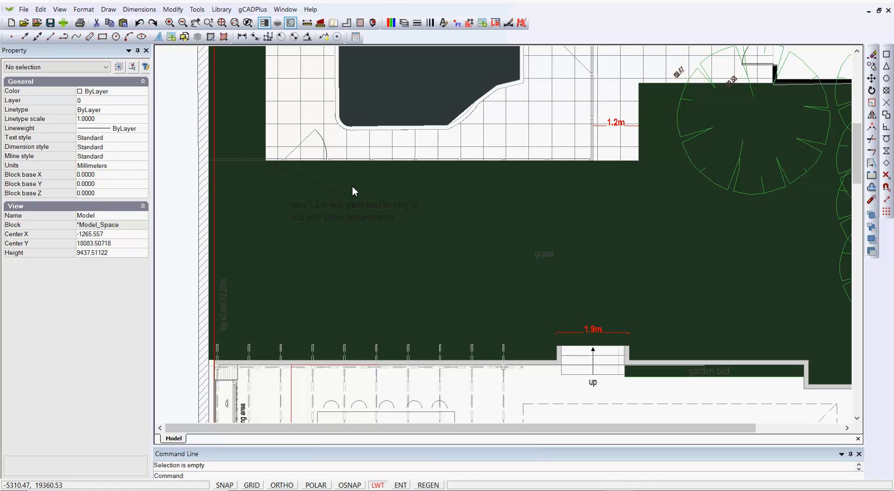
left_click(353, 197)
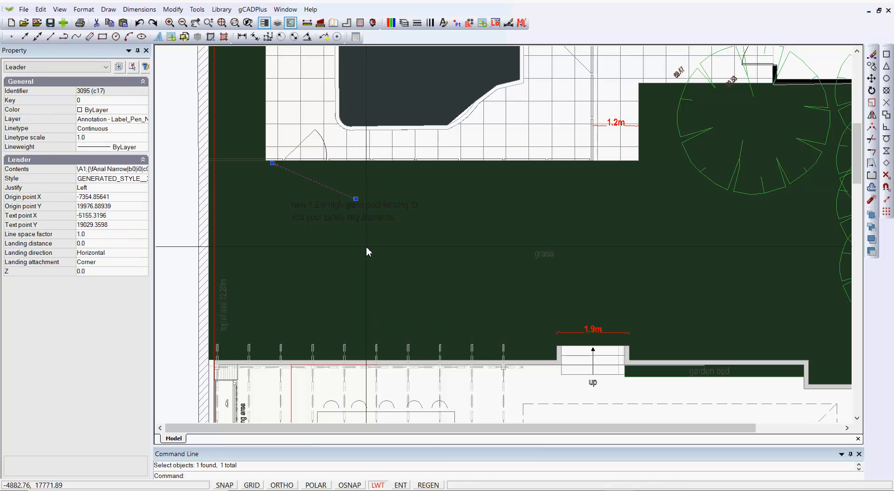
key("Escape")
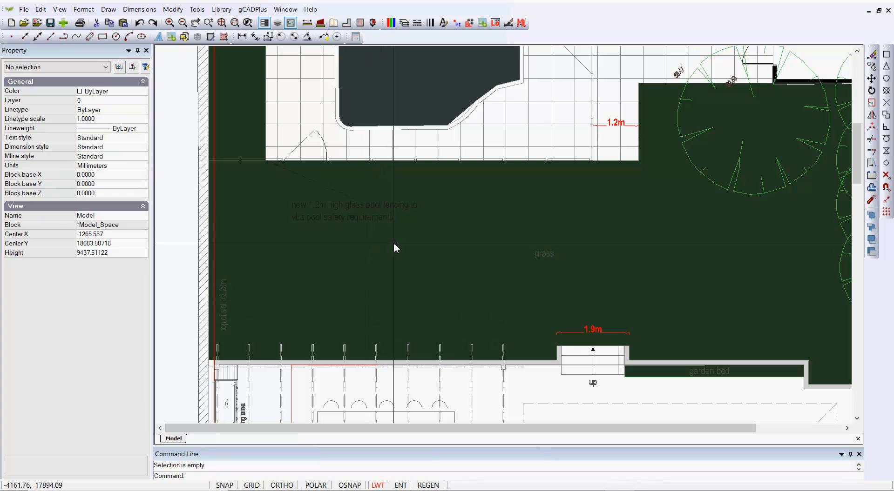
left_click(361, 216)
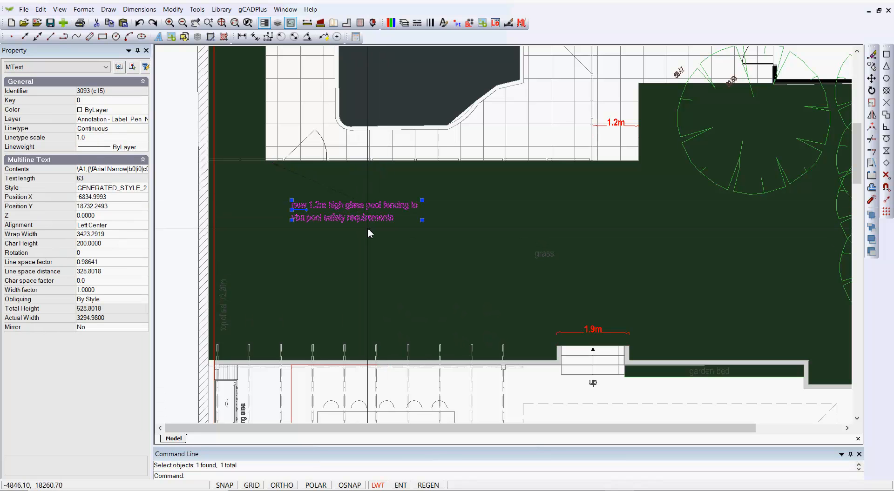
left_click_drag(367, 237, 333, 184)
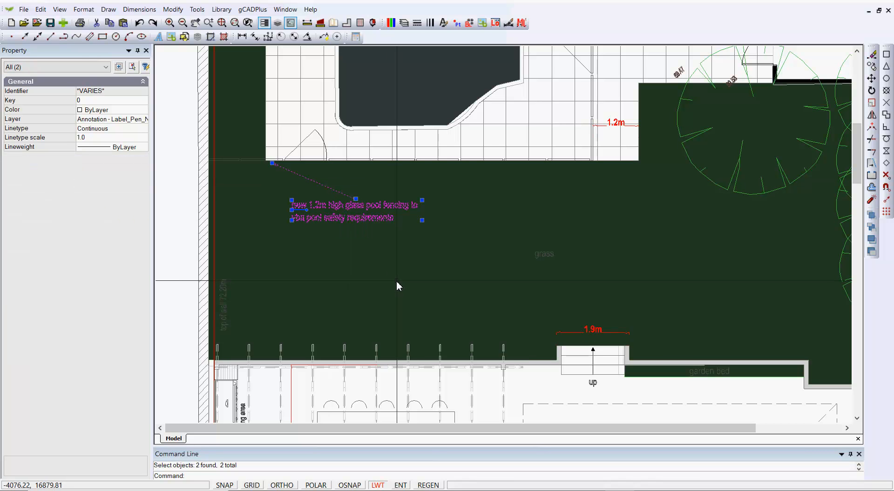
key("Escape")
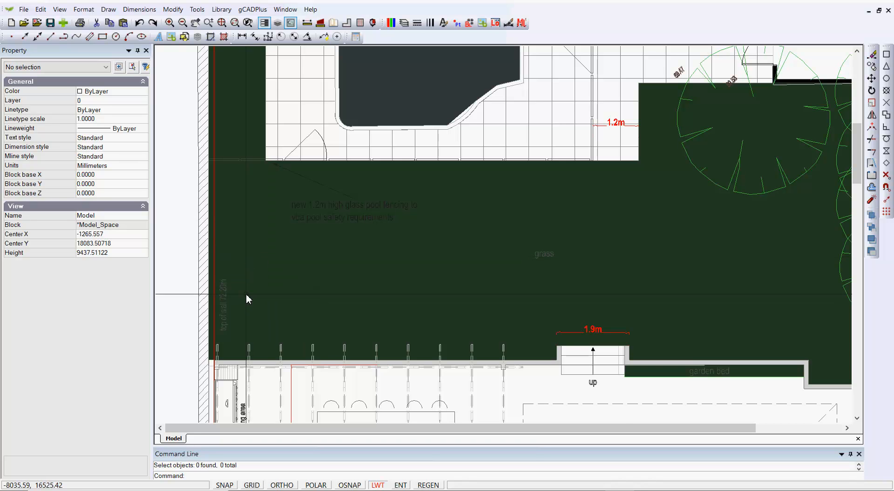
- Examine the text contents of the "grass" label in the lawn area, leaving them unedited
scroll(307, 267, "down", 4)
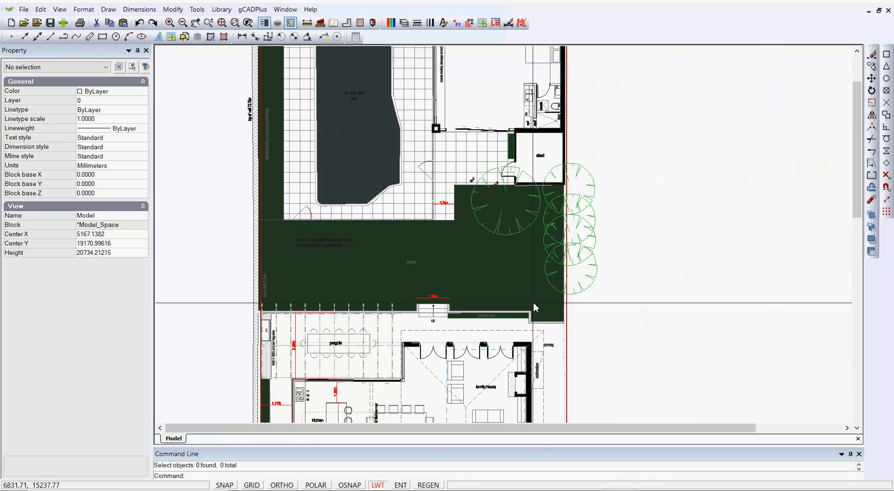
scroll(527, 300, "up", 2)
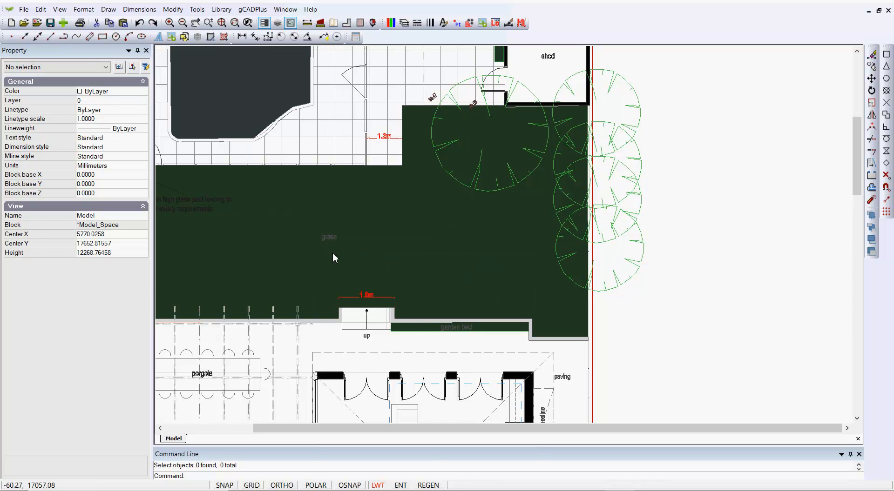
left_click(332, 238)
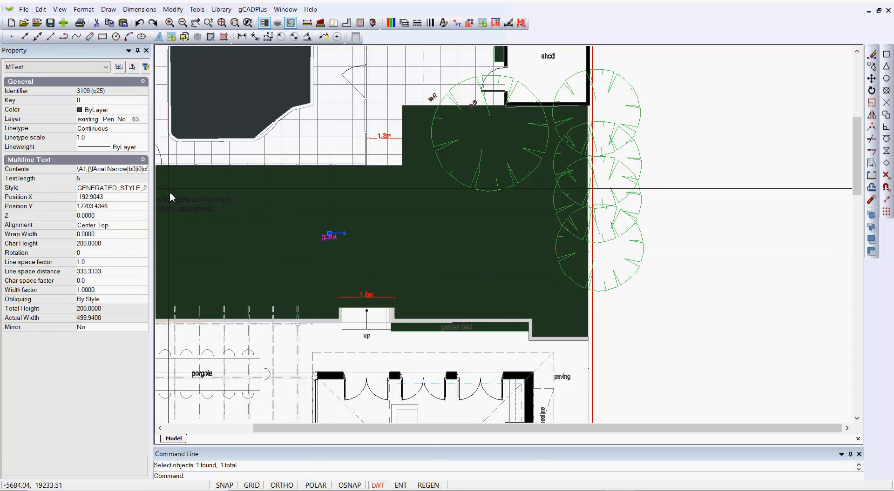
left_click(112, 169)
left_click(145, 170)
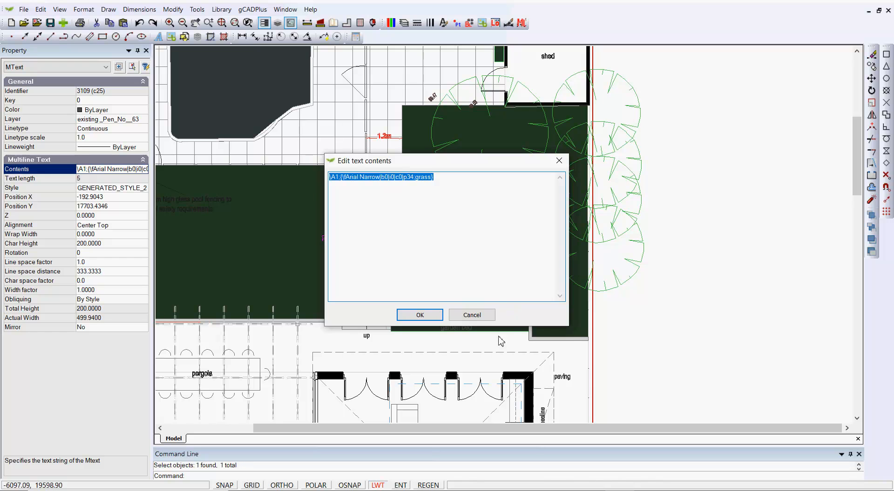
left_click(480, 316)
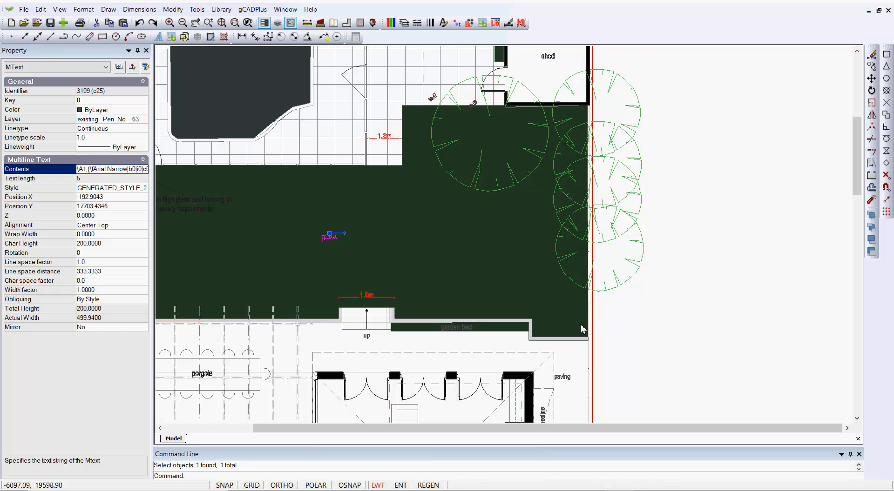
- Select the objects at the lawn's edge by the garden bed and inspect the properties of the hatch among them
scroll(588, 325, "up", 2)
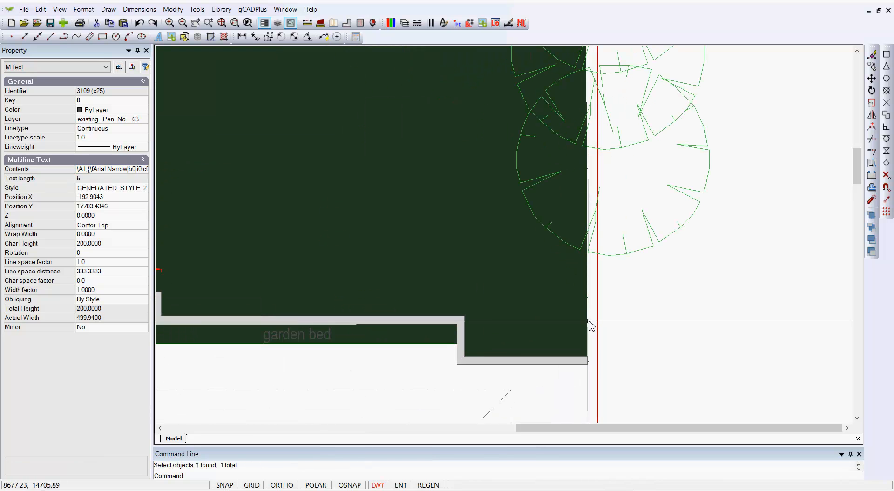
left_click(583, 314)
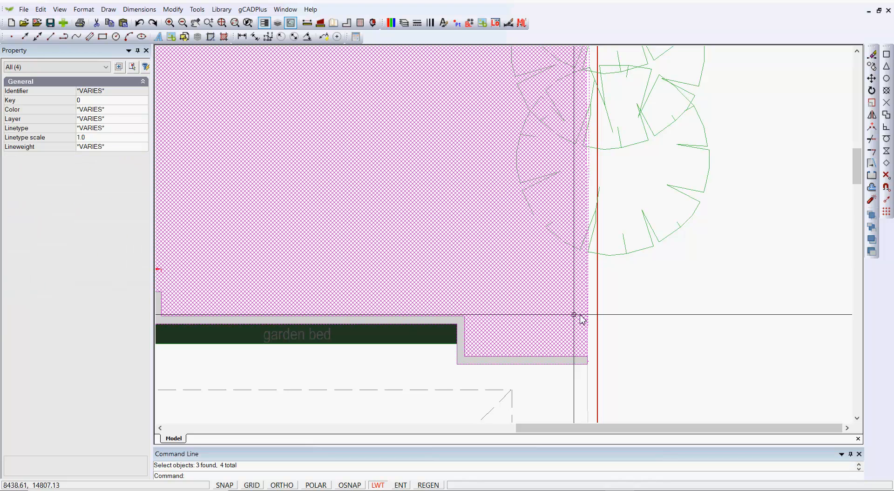
left_click(106, 67)
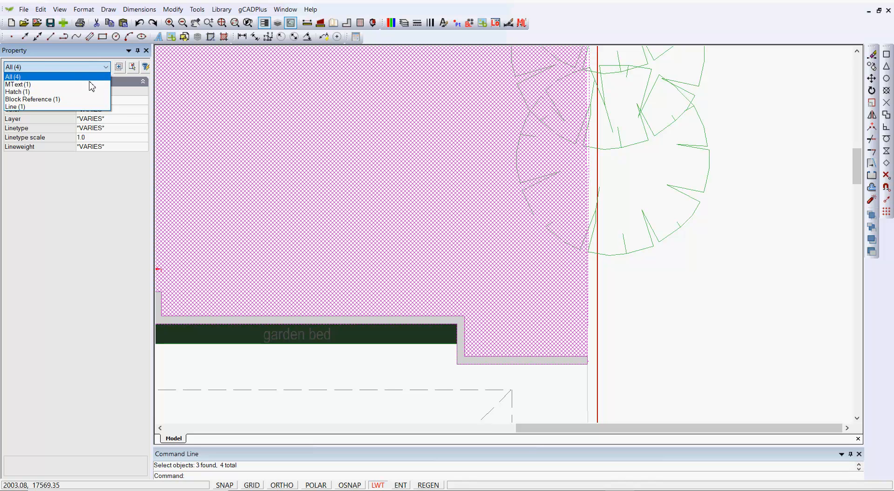
left_click(72, 92)
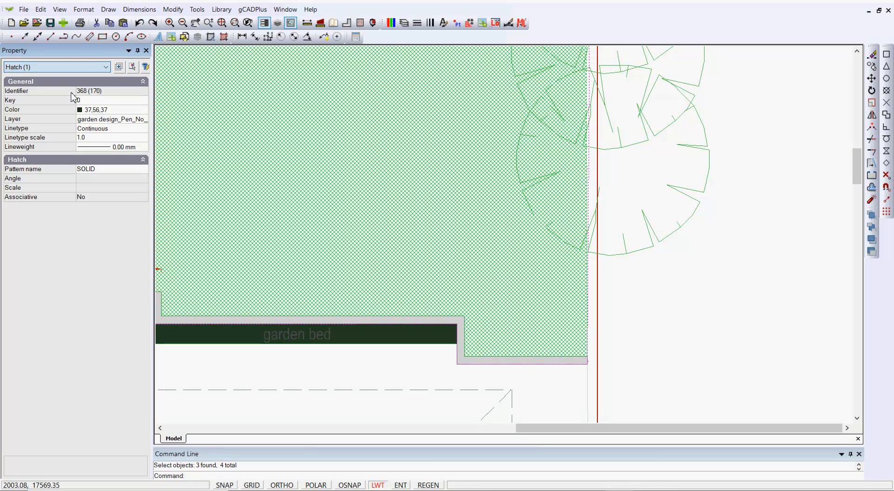
scroll(378, 194, "down", 2)
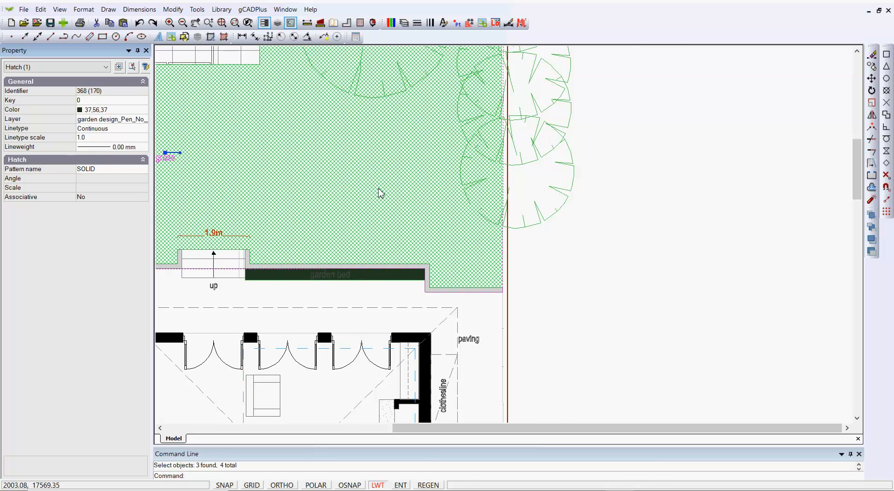
mouse_move(381, 193)
middle_mouse_down()
mouse_move(493, 251)
mouse_move(507, 282)
middle_mouse_up()
scroll(508, 282, "down", 2)
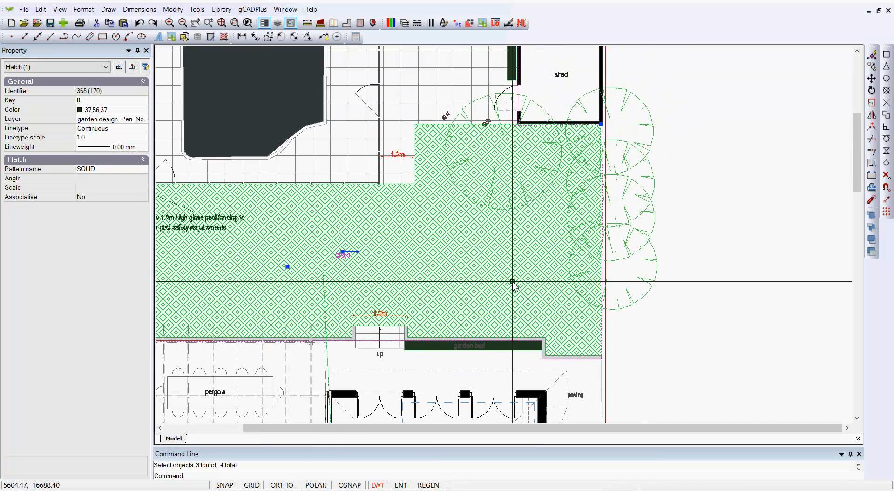
scroll(512, 282, "down", 1)
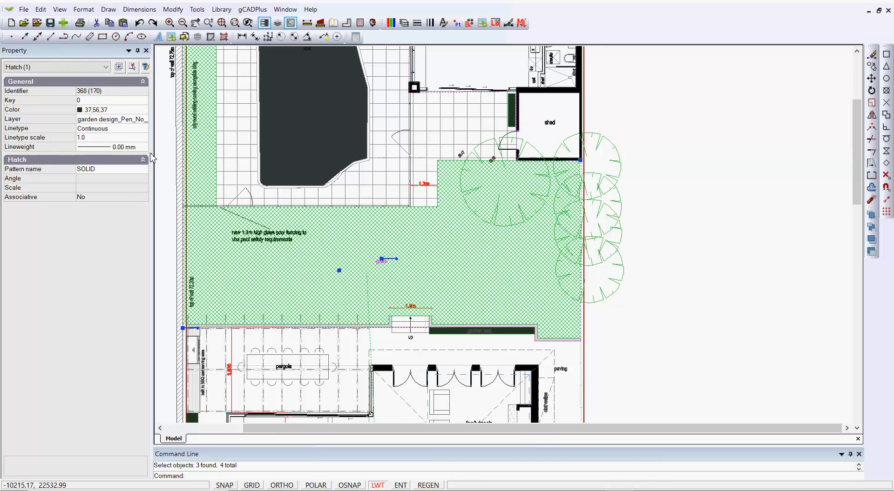
- Widen the property pane and clear the current selection
left_click_drag(155, 161, 186, 187)
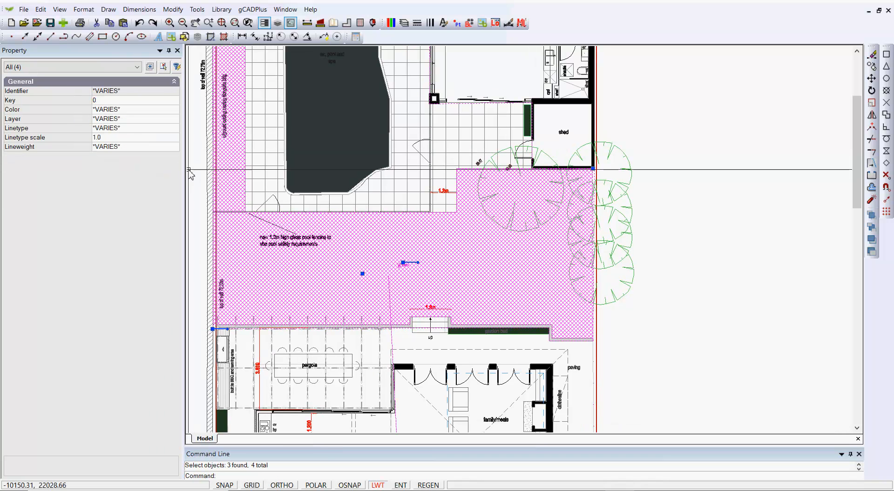
key("Escape")
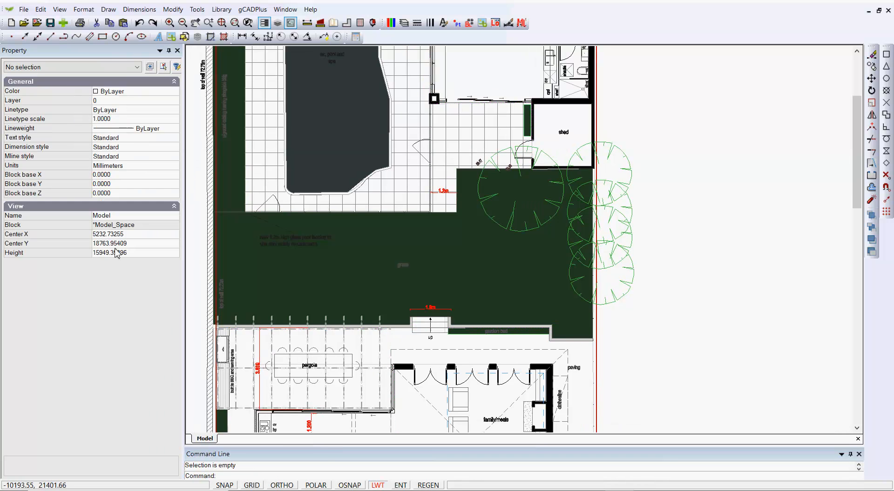
- Review the drawing's layer list with the layers' colours and lineweights
left_click(404, 22)
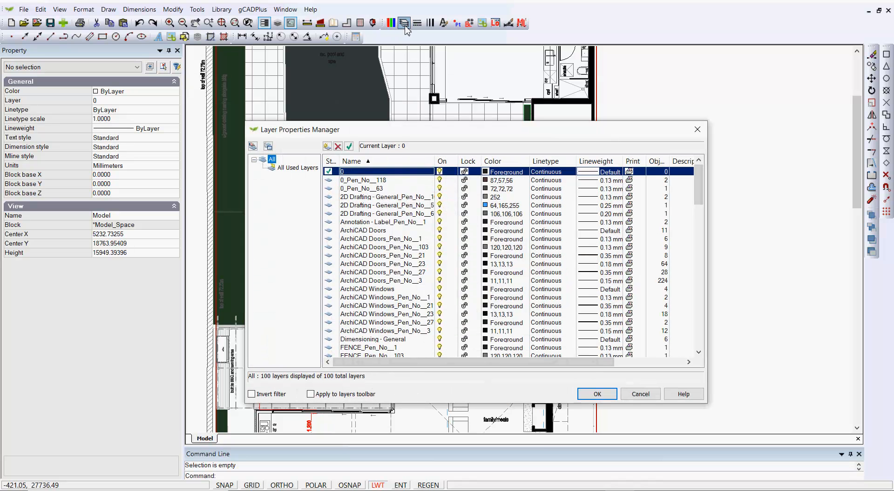
scroll(399, 272, "down", 3)
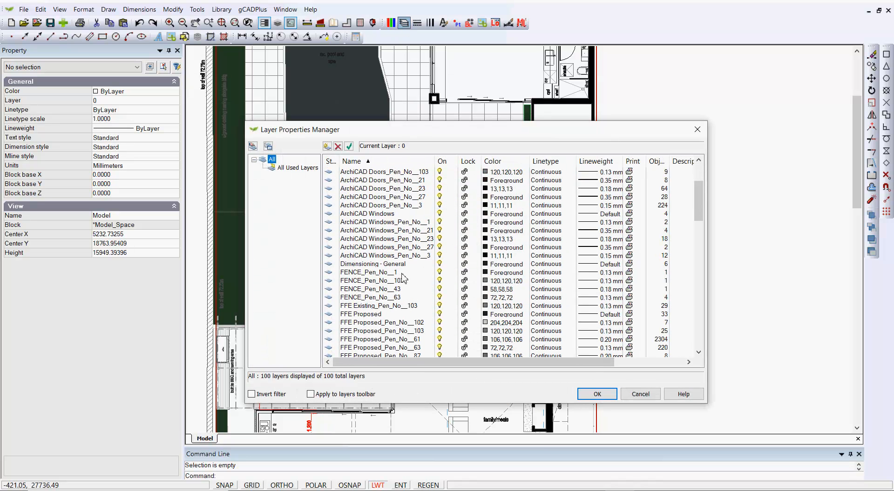
scroll(403, 278, "up", 3)
scroll(403, 278, "down", 4)
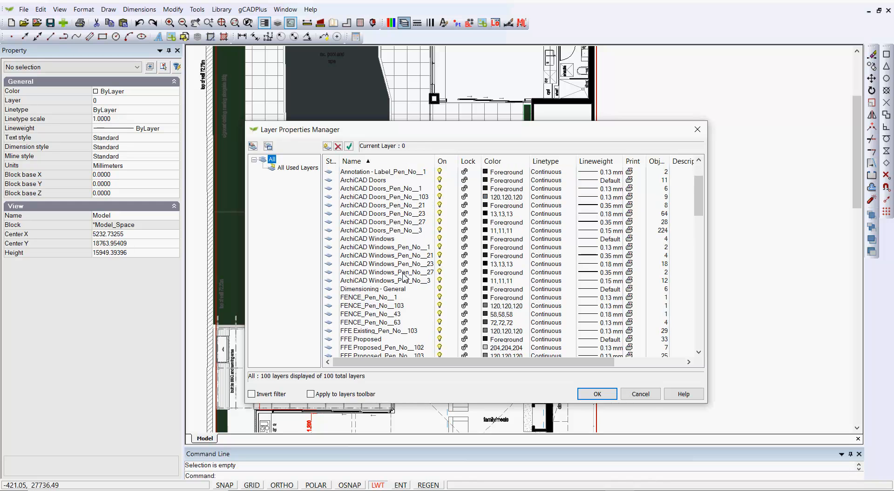
scroll(404, 278, "down", 2)
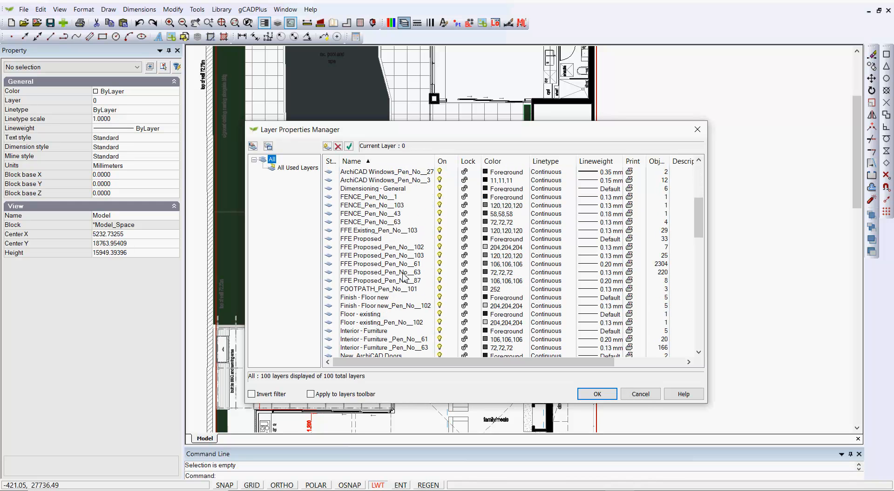
scroll(404, 278, "down", 2)
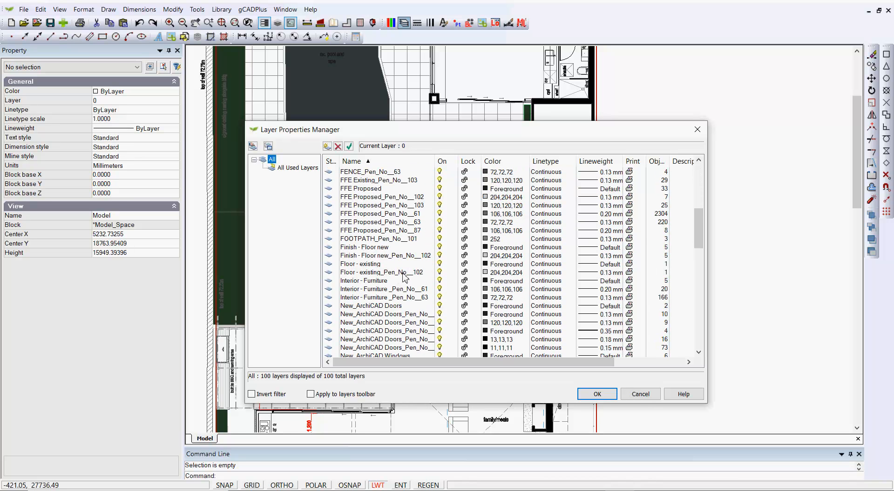
- Examine the colour definition of the garden design_Pen_No__104 layer without changing it, and clear the hatch selection
scroll(404, 278, "down", 2)
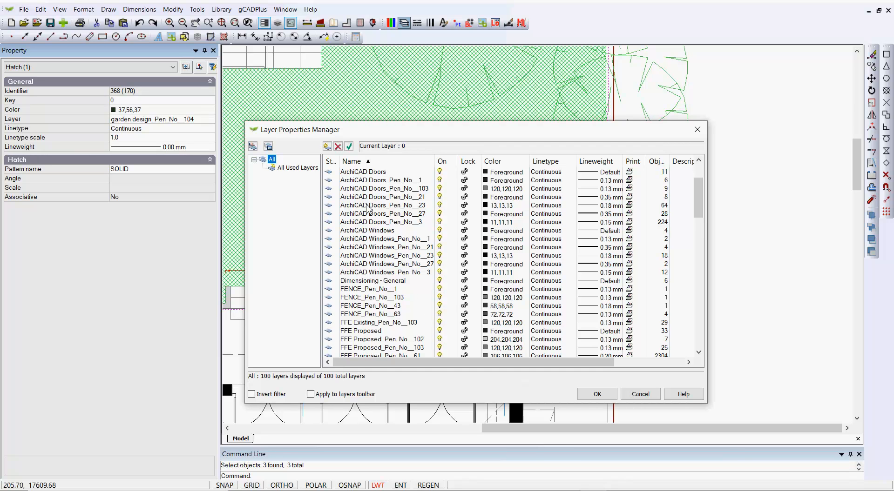
scroll(367, 208, "down", 7)
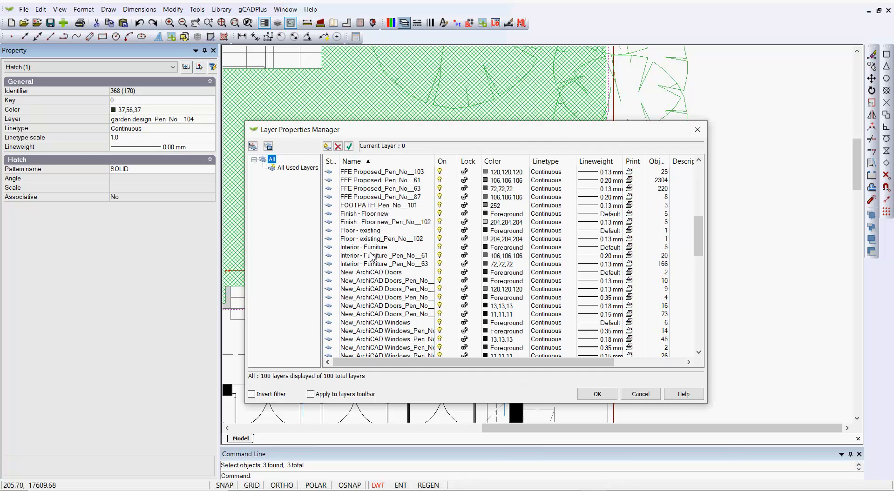
scroll(370, 255, "down", 10)
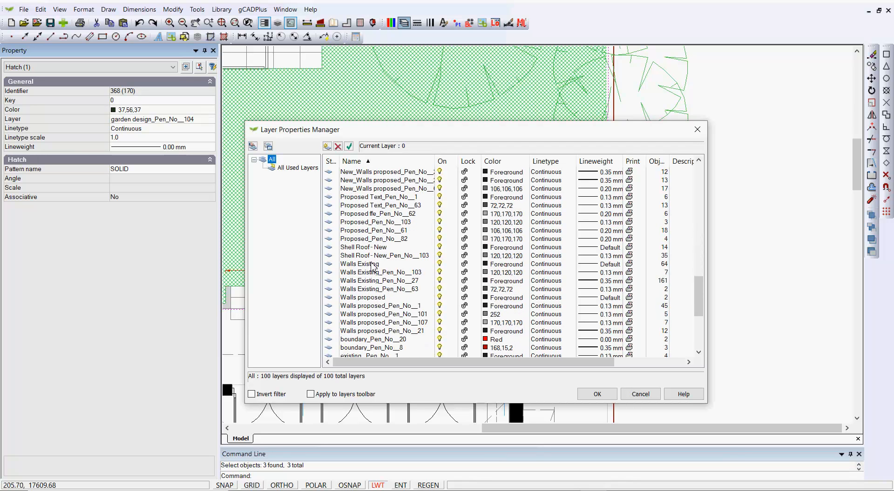
scroll(372, 266, "down", 5)
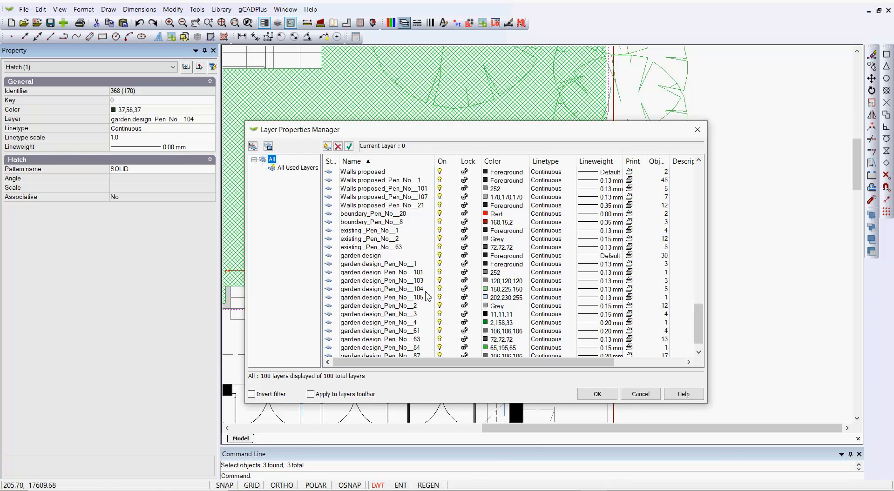
left_click(504, 290)
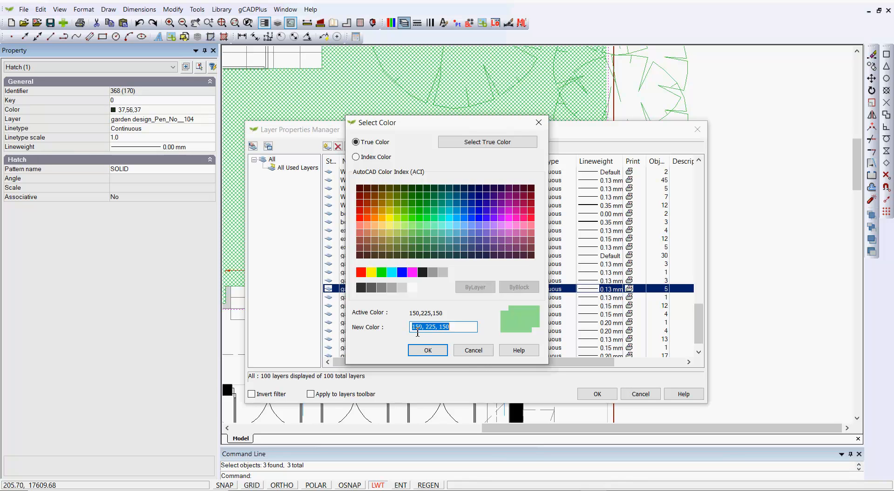
left_click(473, 352)
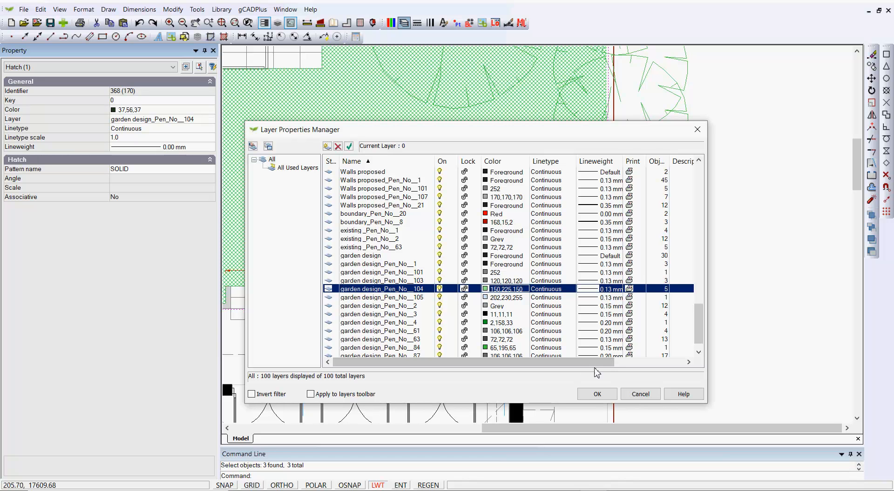
left_click(641, 395)
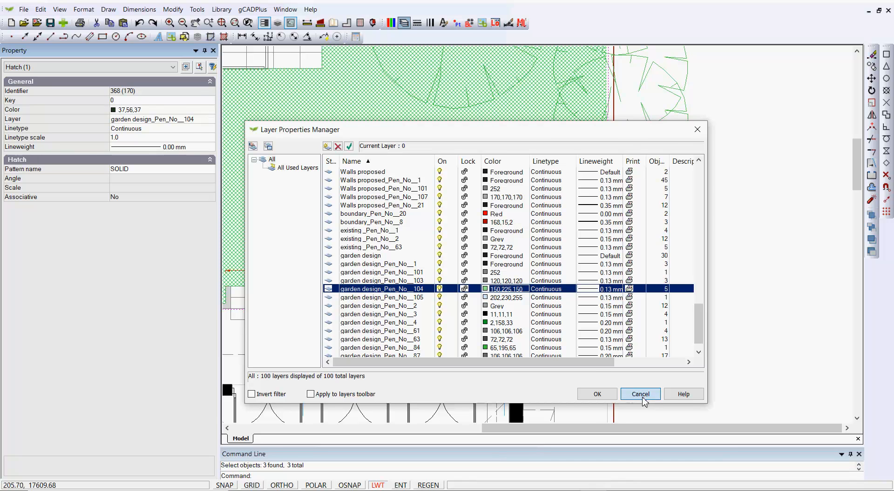
key("Escape")
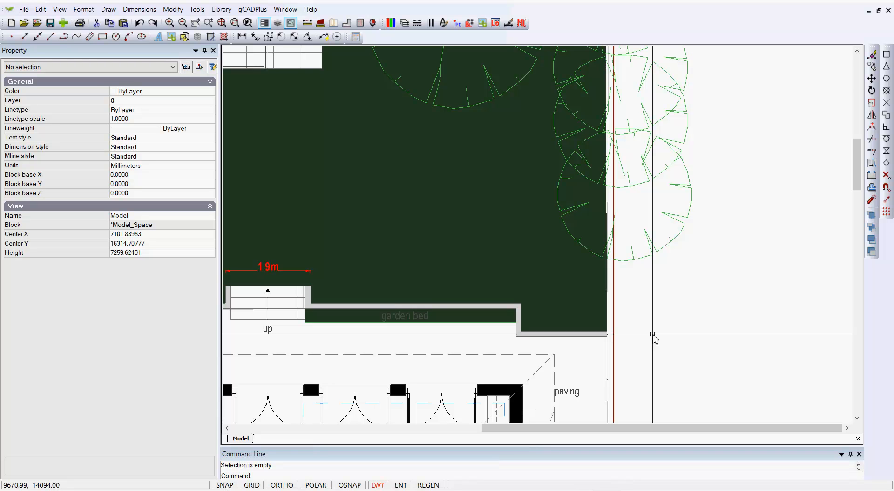
- Set the colour of the large lawn hatch above the garden bed to ByLayer and clear the selection
left_click(605, 329)
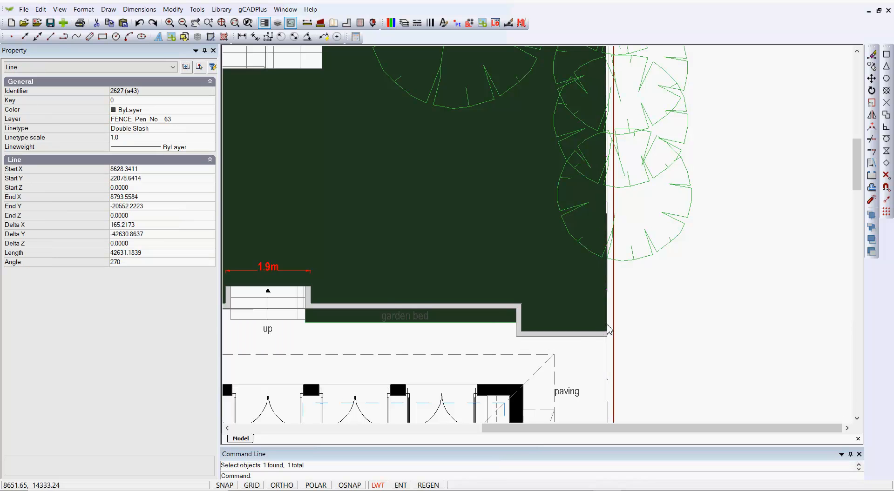
left_click(607, 325)
left_click(607, 325)
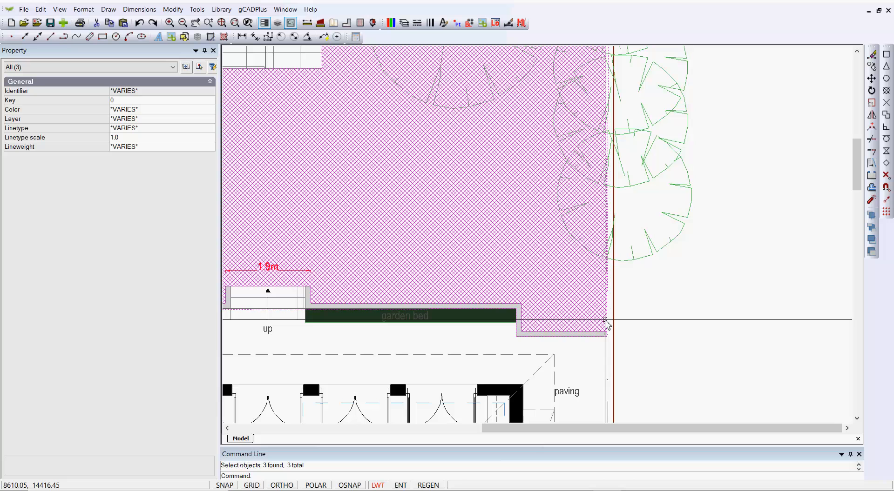
left_click(172, 67)
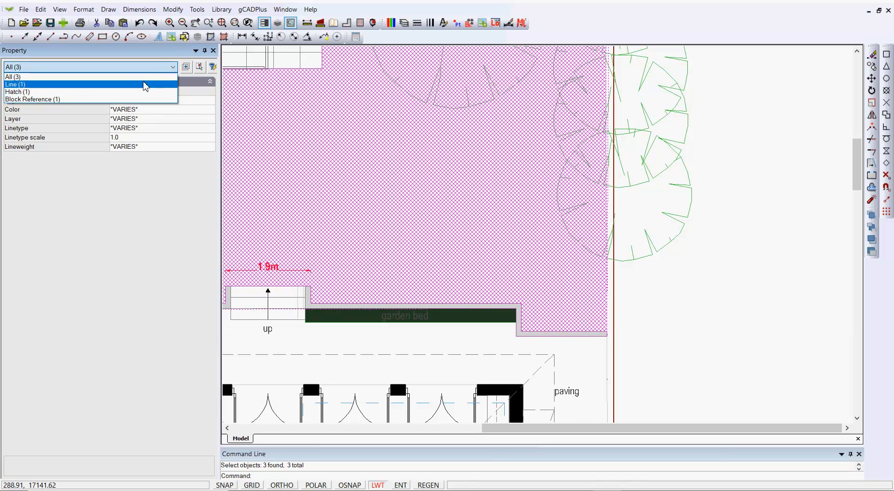
left_click(87, 92)
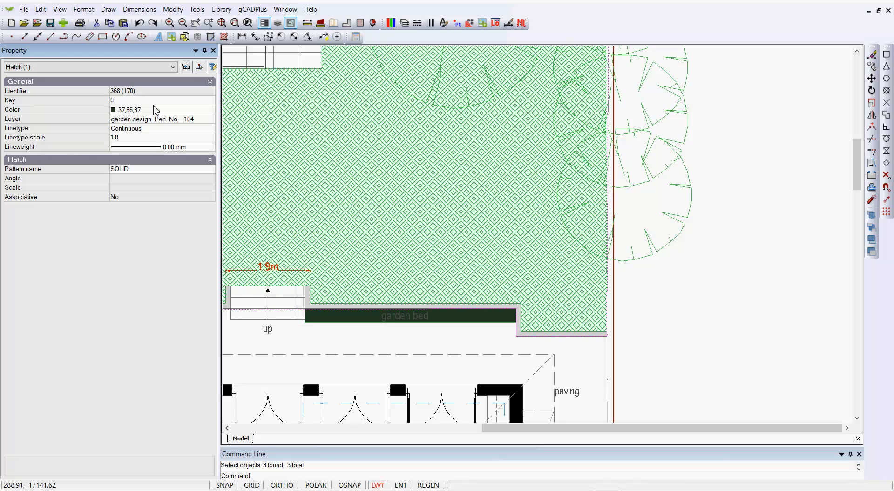
left_click(209, 111)
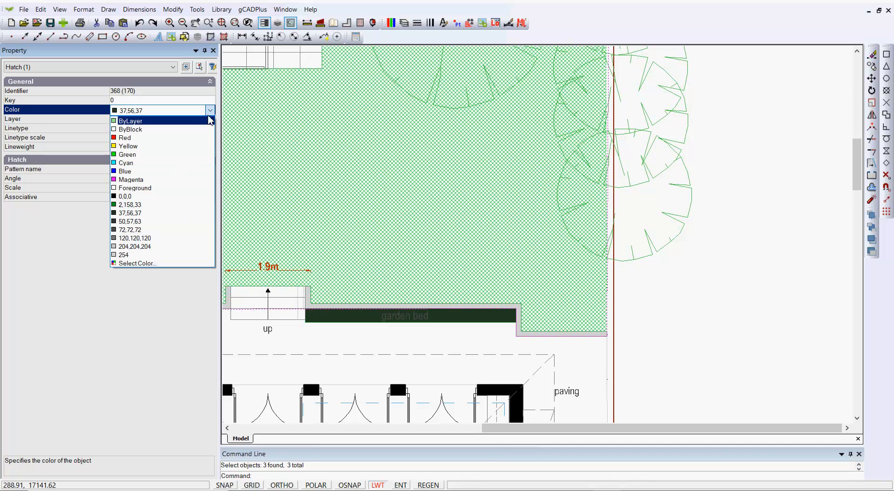
left_click(149, 121)
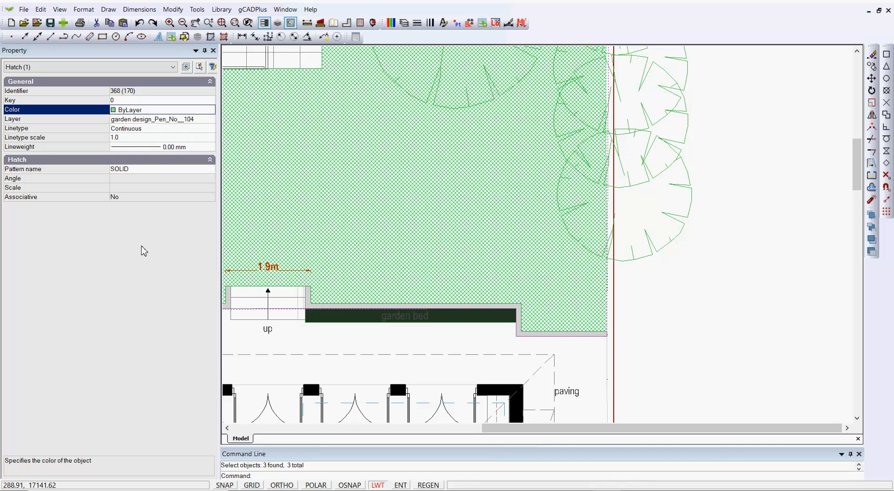
right_click(164, 262)
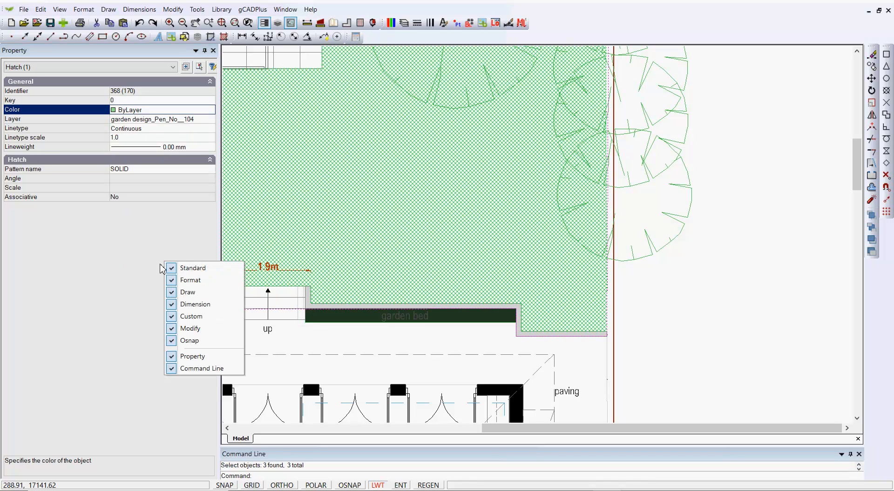
left_click(423, 199)
right_click(423, 199)
left_click(443, 214)
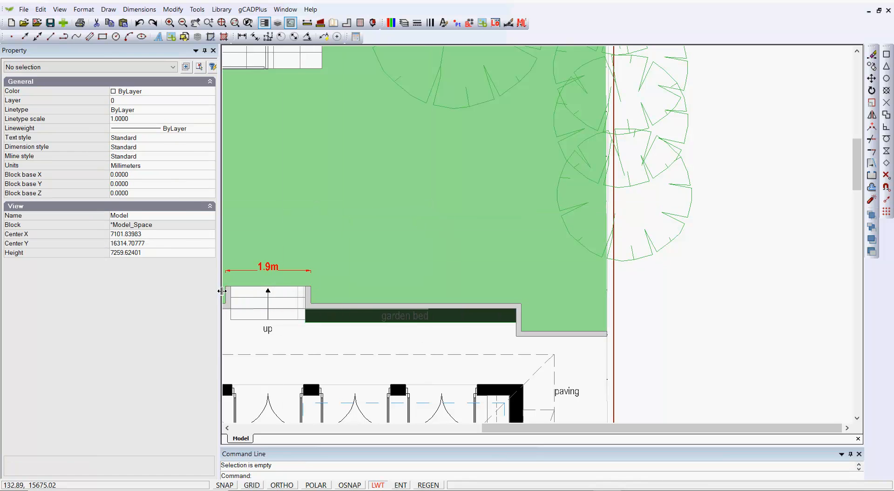
- Narrow the property pane and bring the pool and lawn area into view
left_click_drag(221, 291, 116, 292)
scroll(483, 179, "down", 5)
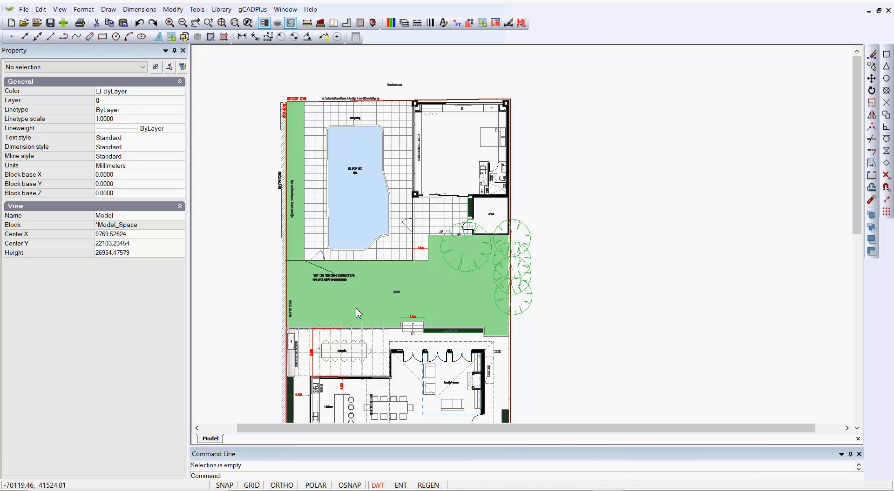
scroll(351, 206, "up", 2)
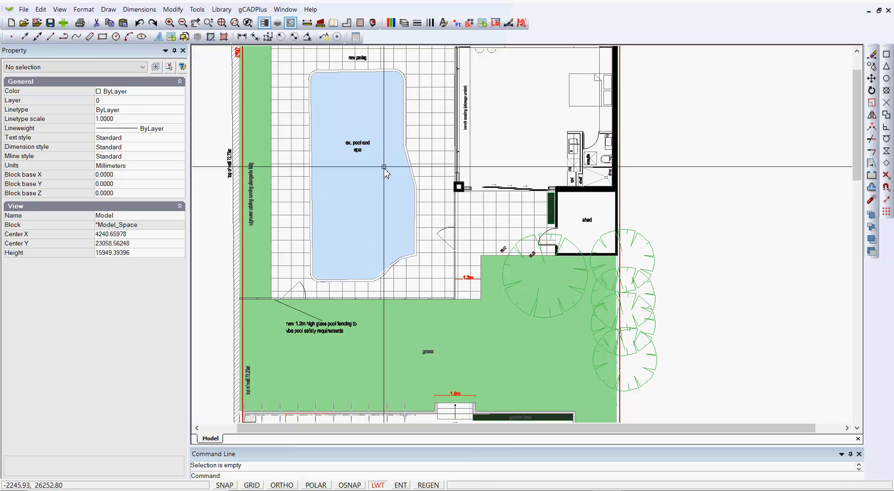
- Look through the layer list and its colours, leaving the layers unchanged
left_click(403, 23)
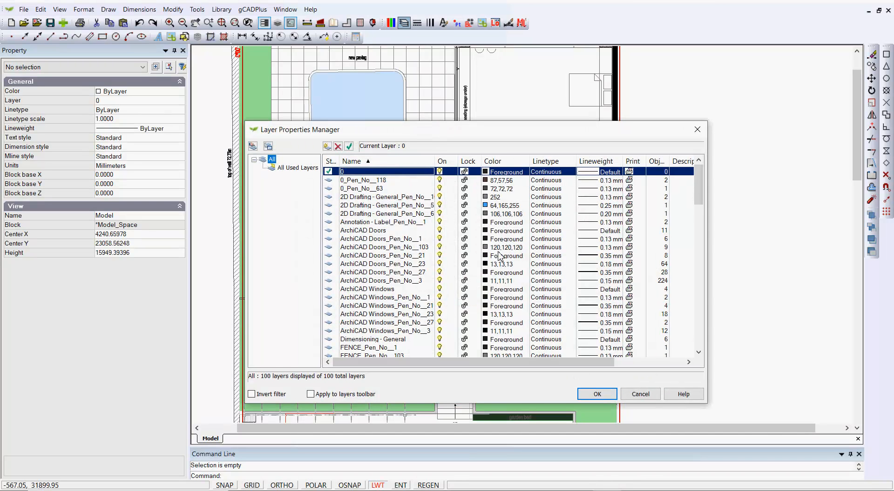
scroll(500, 256, "down", 3)
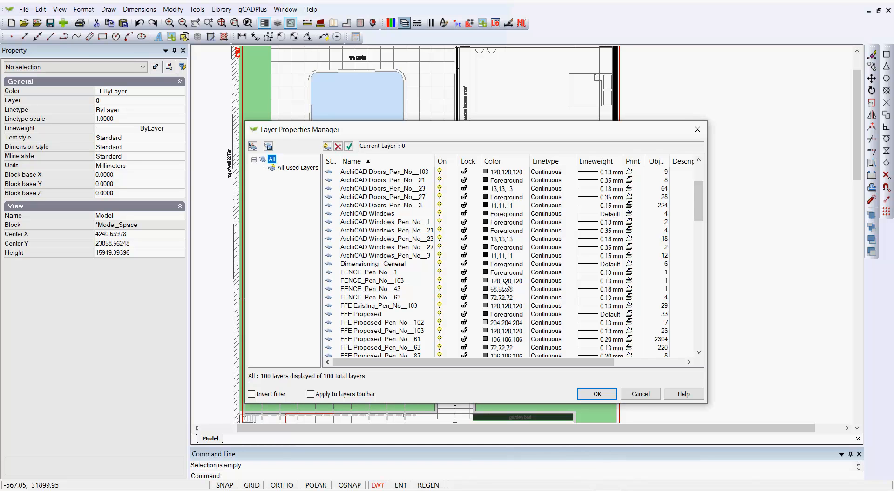
left_click(642, 396)
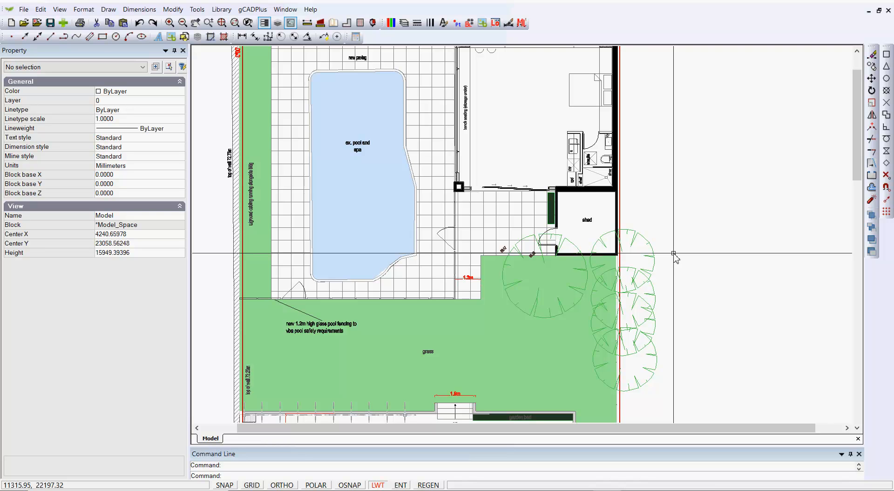
- Move all objects of the entire house and pool plan to layer 0 and clear the selection
scroll(673, 254, "down", 5)
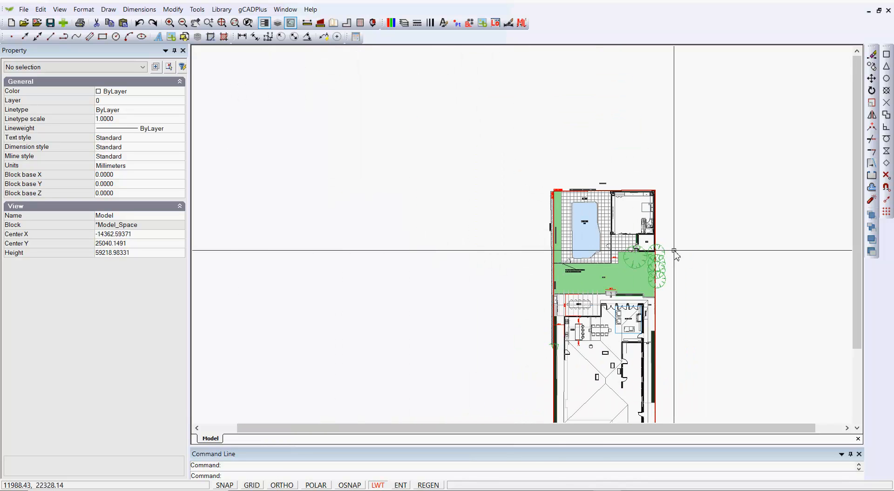
middle_click_drag(673, 252, 525, 153)
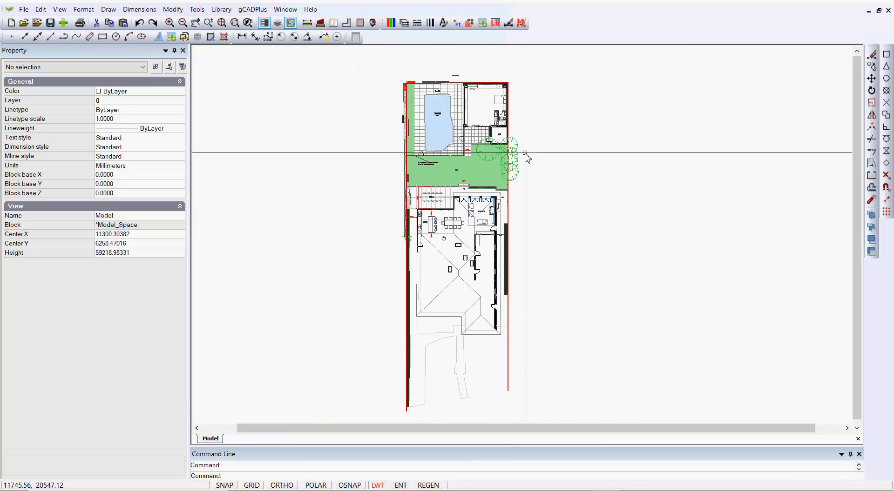
scroll(526, 154, "down", 1)
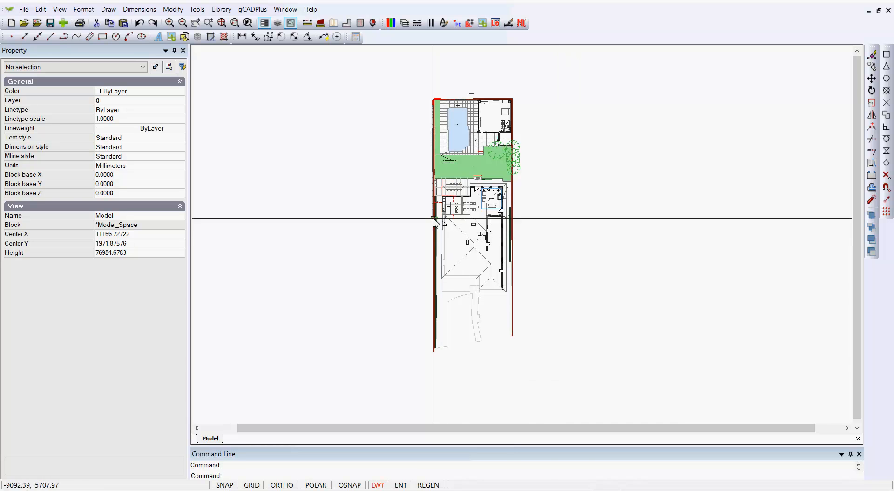
left_click_drag(546, 370, 409, 83)
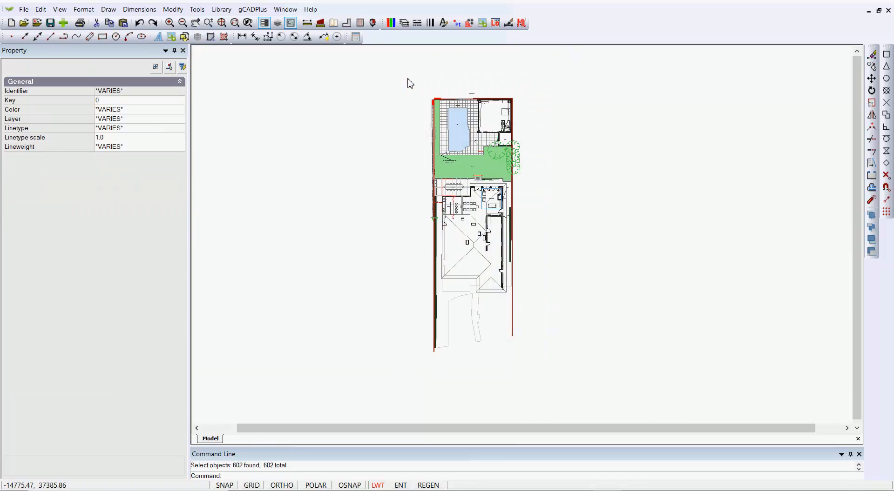
left_click(156, 121)
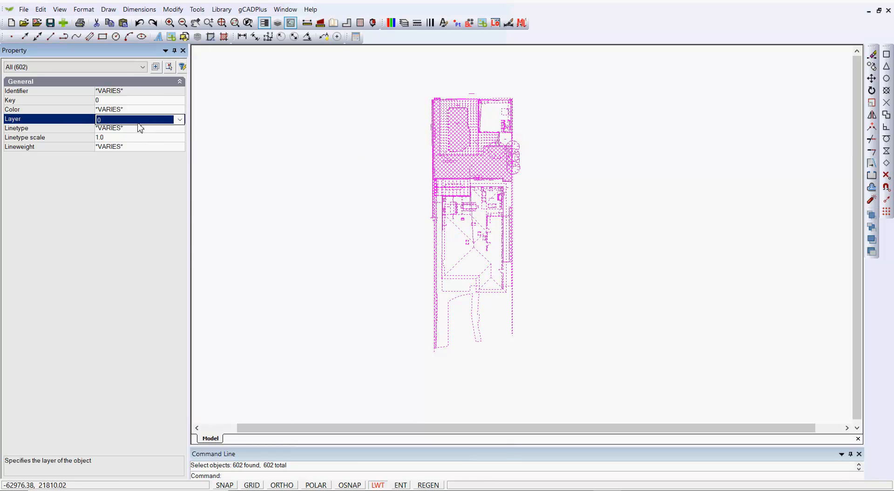
left_click(132, 122)
left_click(107, 131)
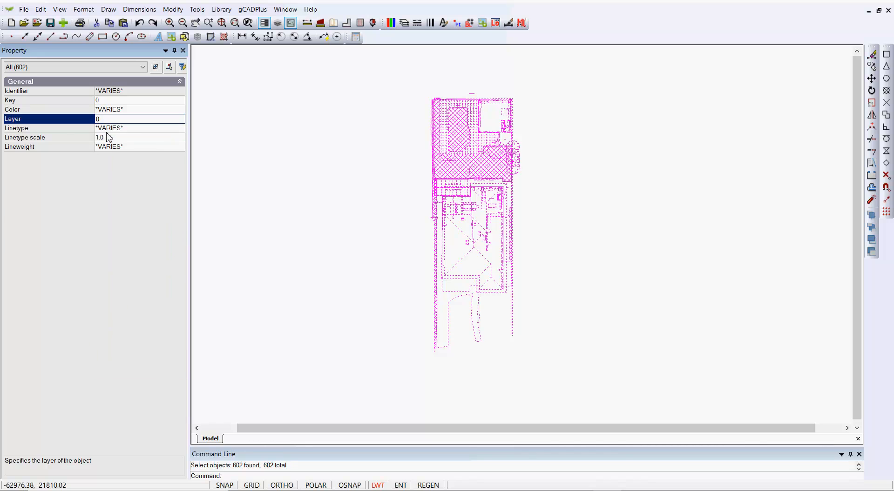
key("Escape")
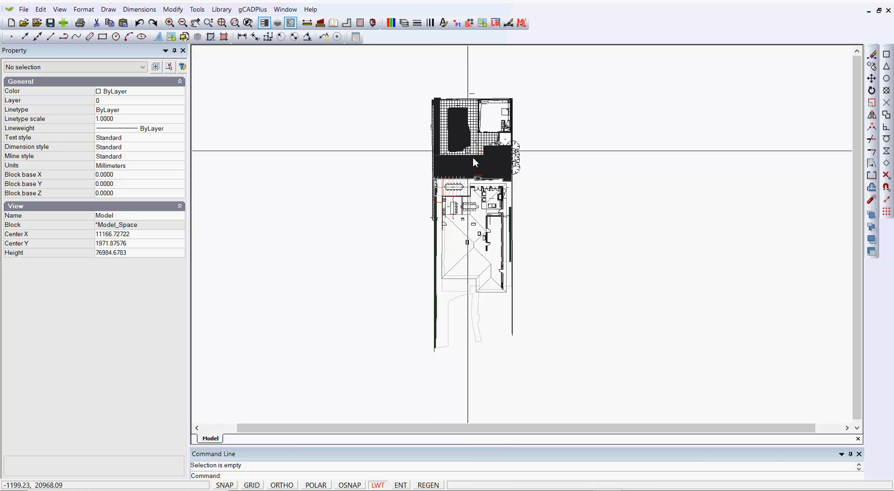
- Mark the empty layers from 0_Pen_No__118 through Annotation - Label_Pen_No__1 for deletion in the Layer Properties Manager
left_click(404, 22)
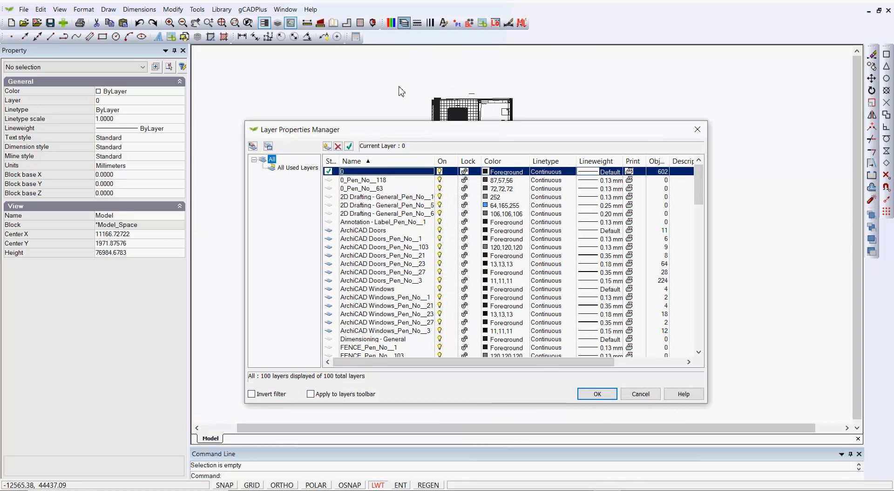
left_click(329, 182)
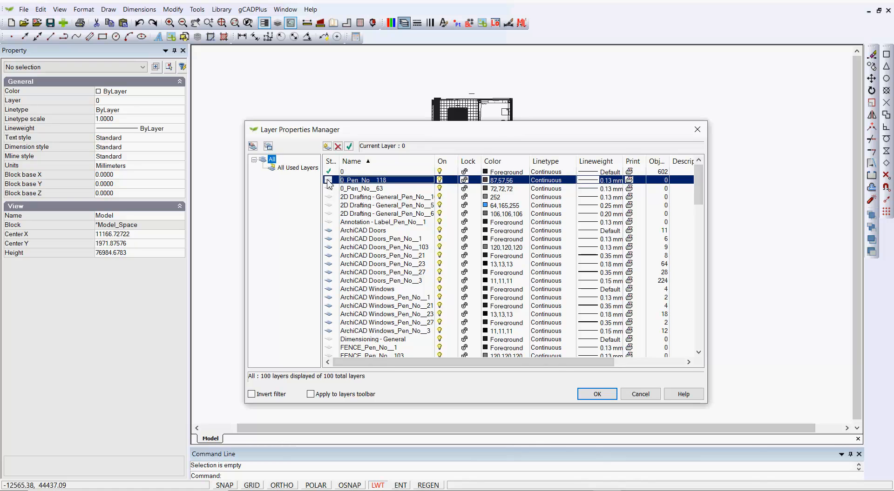
left_click(330, 223, "shift")
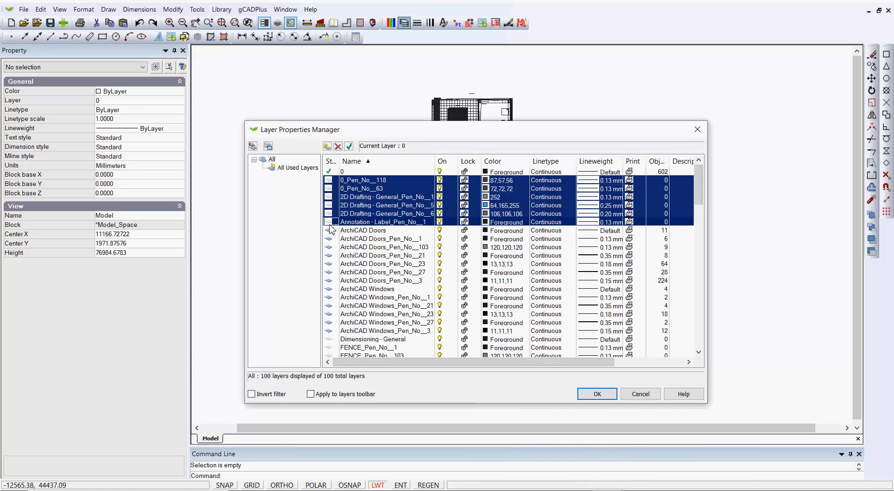
left_click(338, 146)
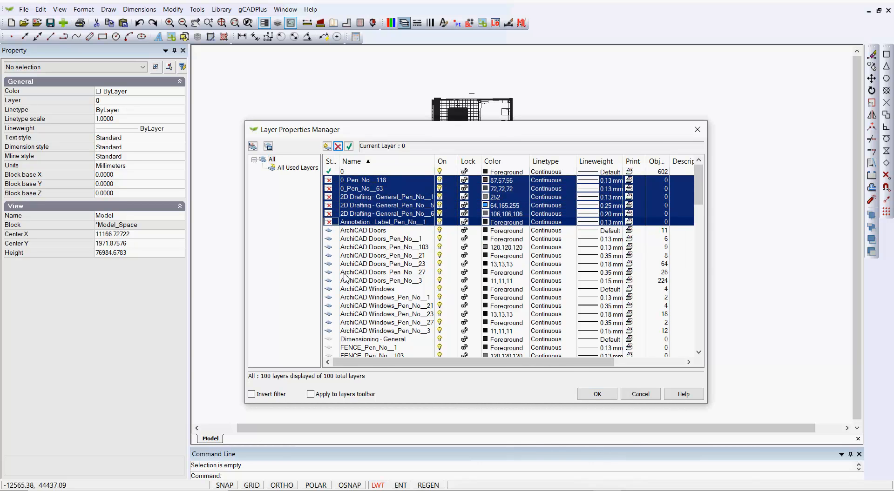
left_click_drag(701, 196, 702, 223)
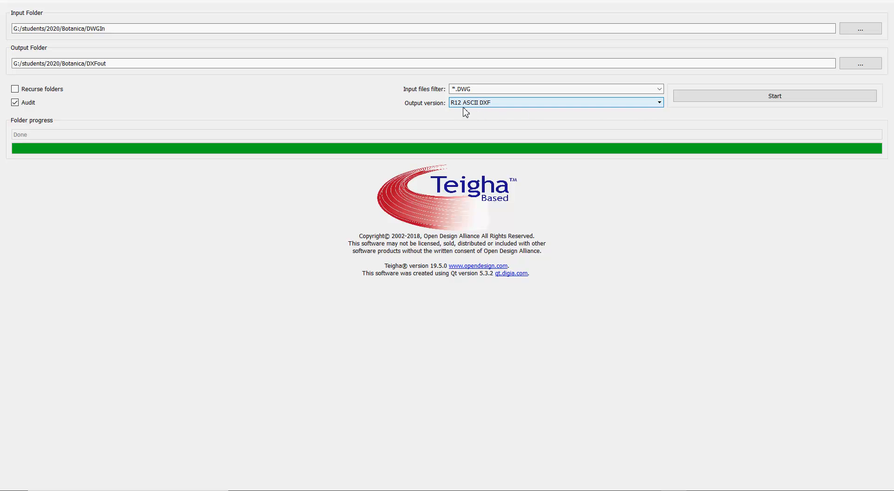
- In Teigha File Converter, convert the DWG files in the DWGIn folder to R12 ASCII DXF in DXFout, replacing all existing files
left_click(660, 103)
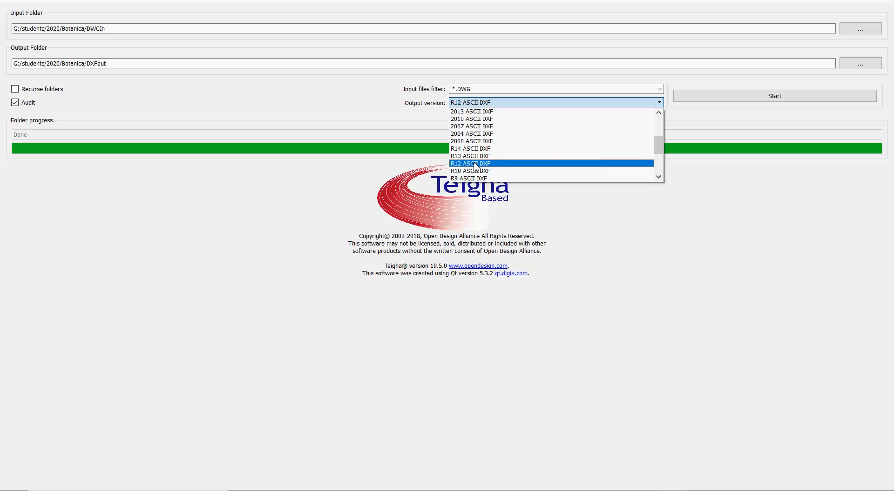
left_click(719, 250)
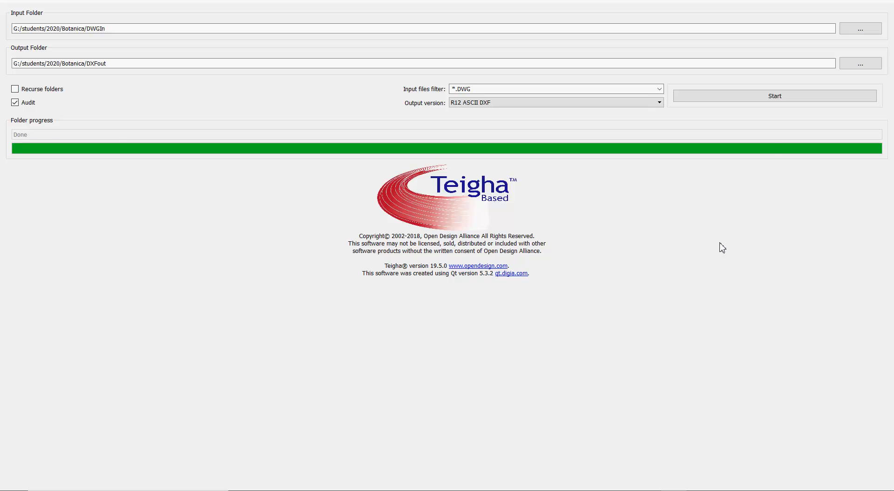
left_click(769, 99)
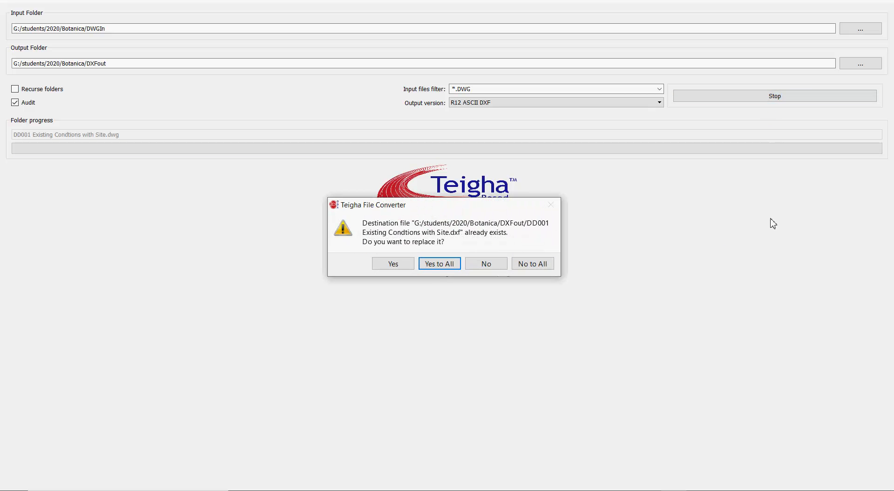
left_click(439, 263)
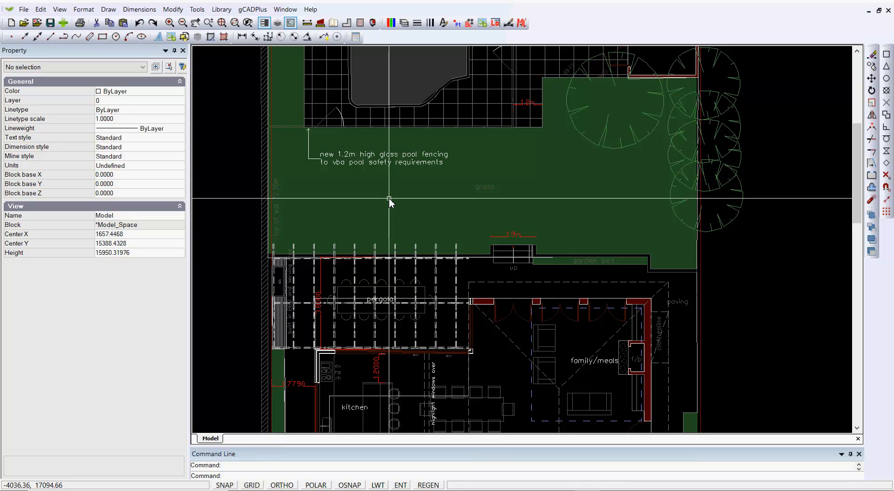
- Back in gCADPlus, examine the pool fencing note's properties and the layer names, colours and object counts, leaving everything unchanged
left_click(384, 157)
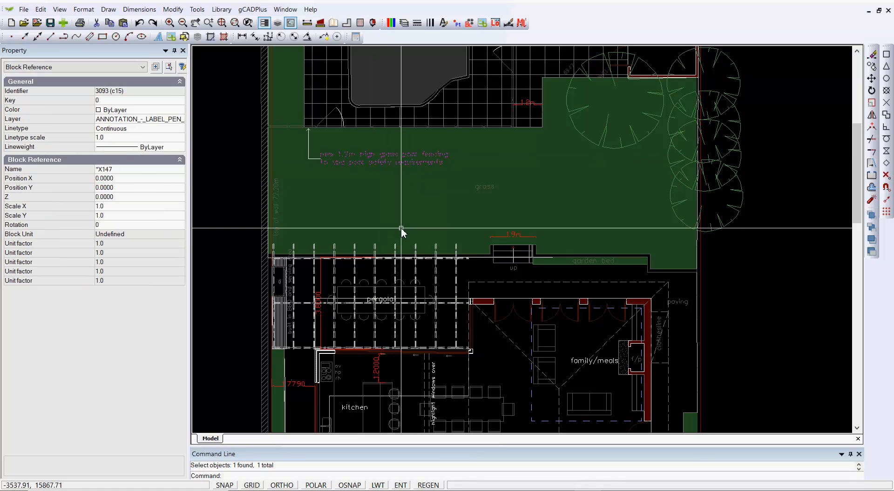
key("Escape")
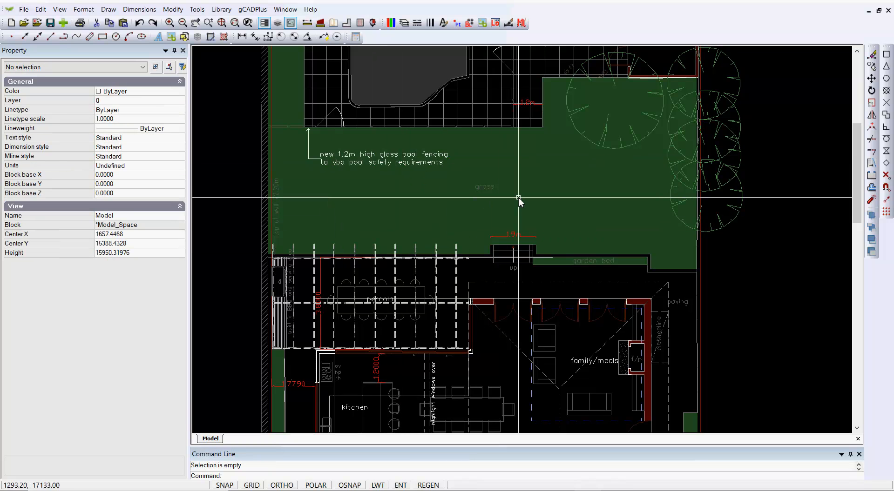
left_click(404, 23)
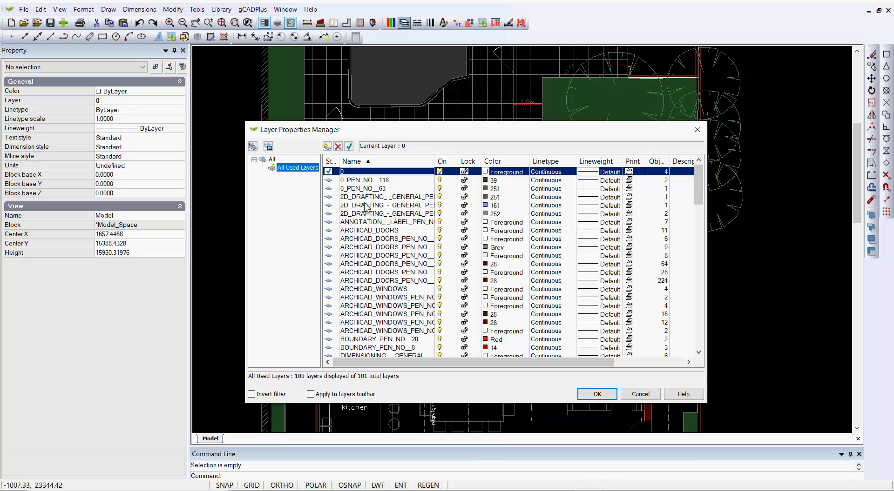
scroll(375, 282, "down", 5)
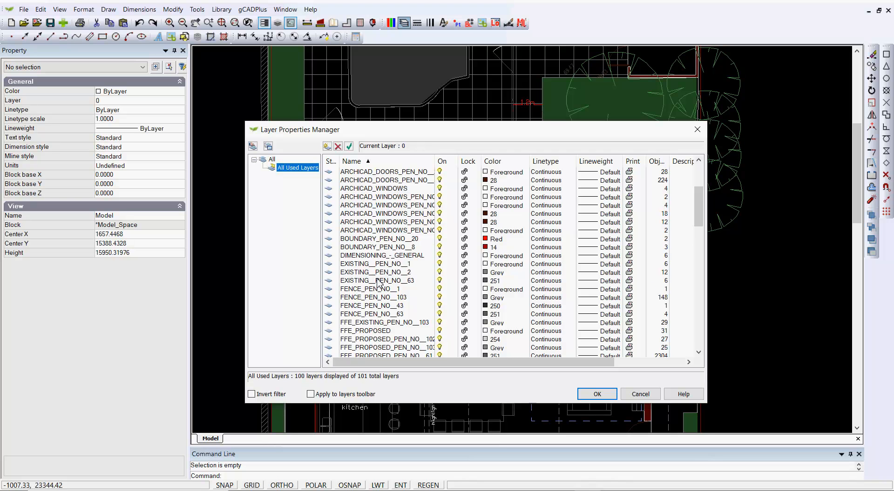
scroll(377, 282, "down", 5)
scroll(378, 283, "down", 15)
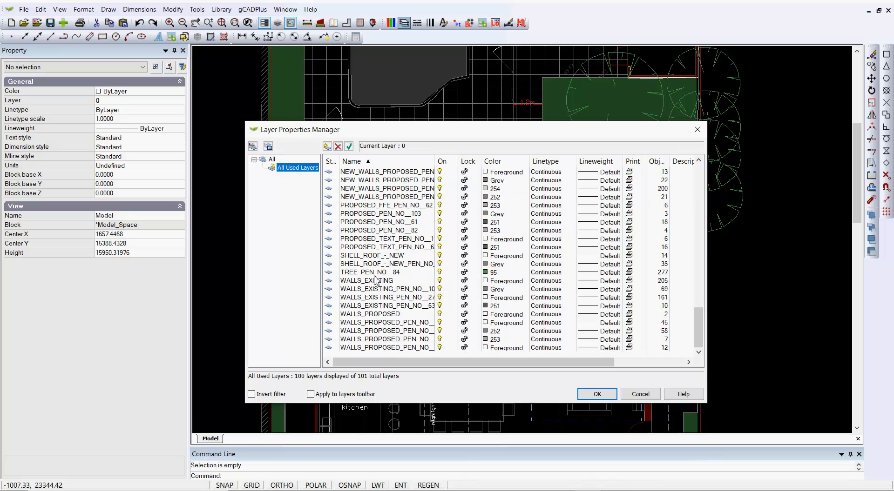
scroll(375, 279, "up", 1)
scroll(375, 279, "up", 10)
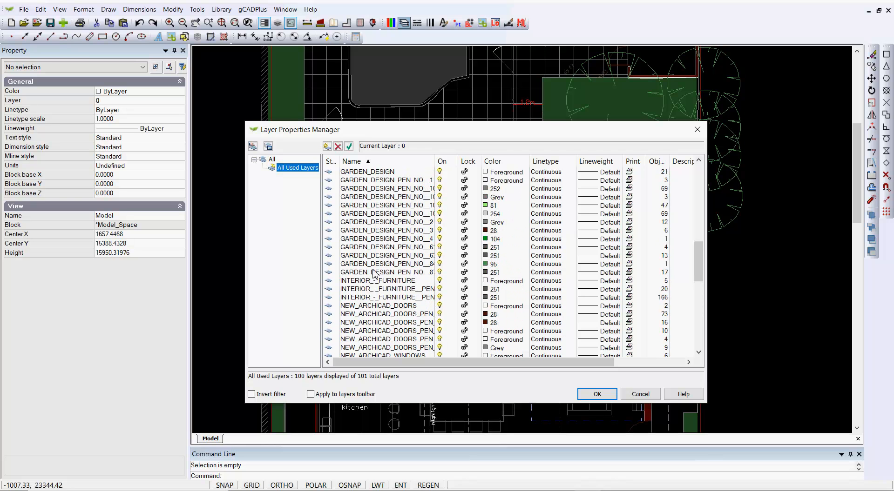
scroll(373, 273, "up", 5)
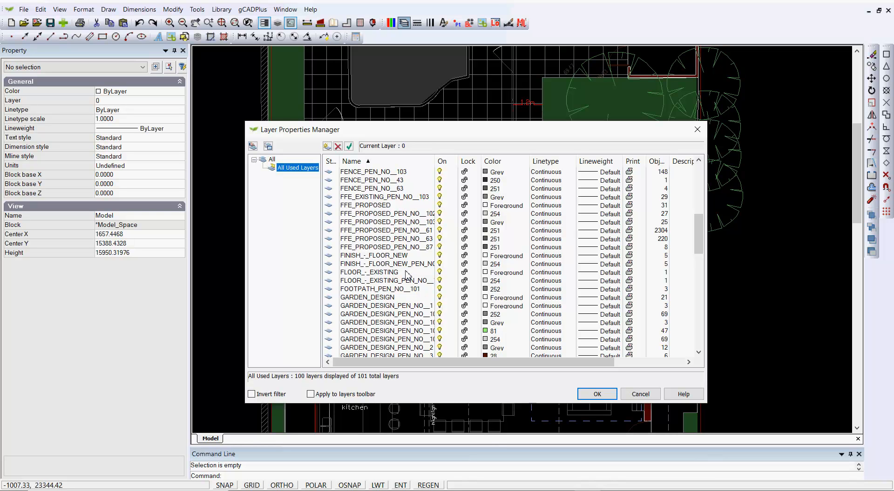
left_click(640, 395)
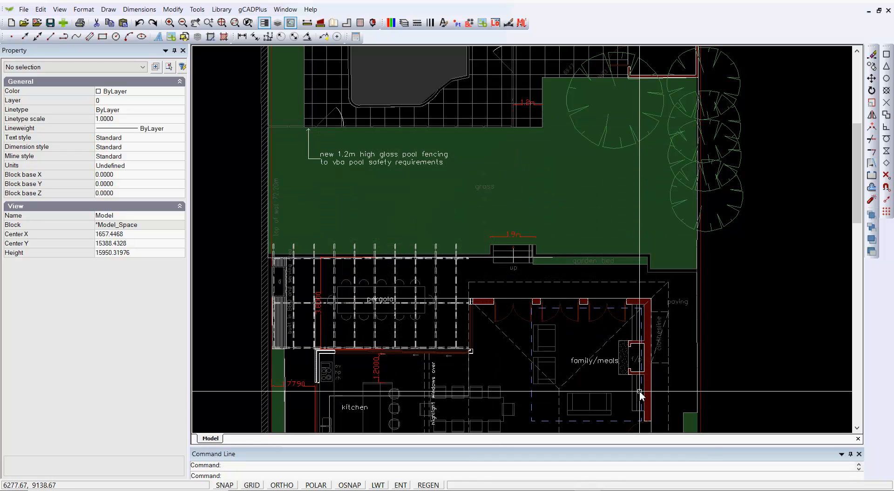